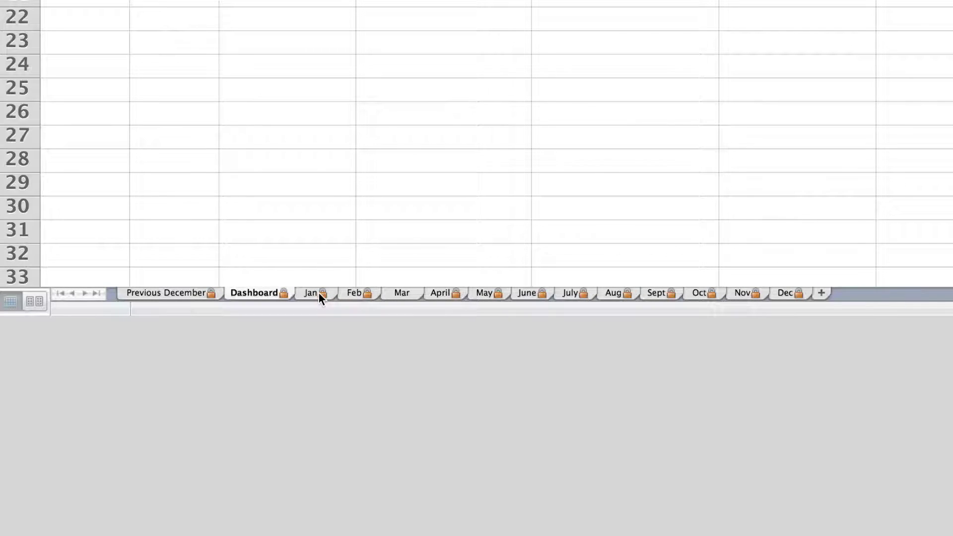
Examine the problem-check columns on the Jan sheet
click(312, 293)
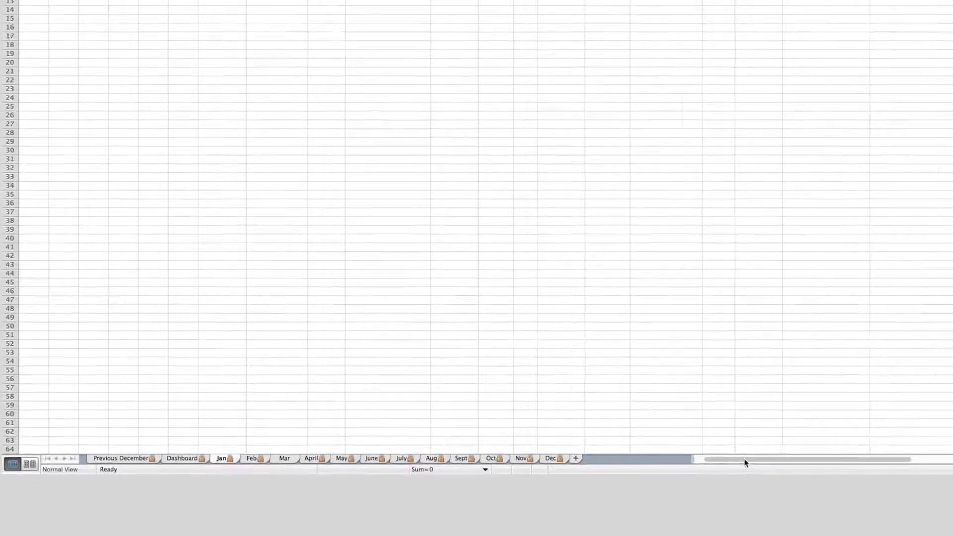
drag(745, 462, 719, 484)
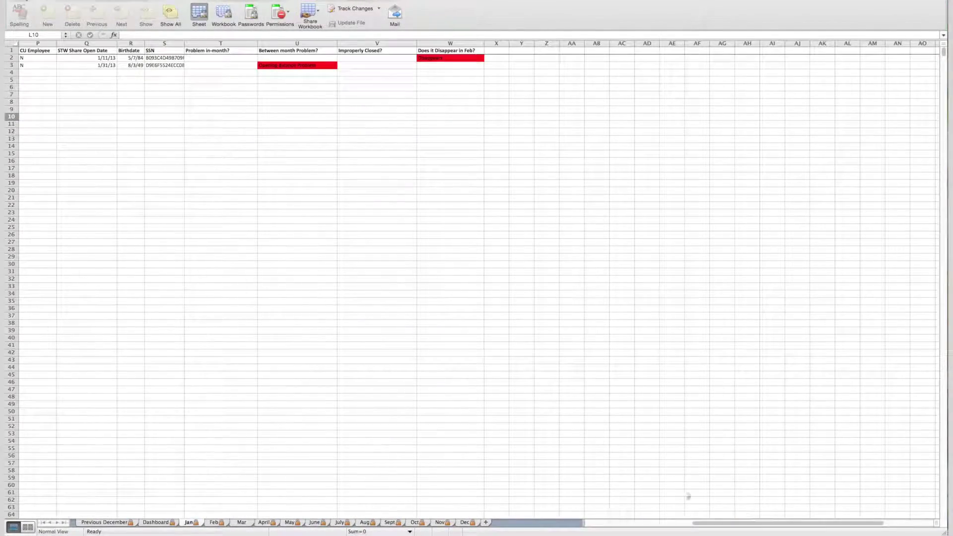
click(320, 180)
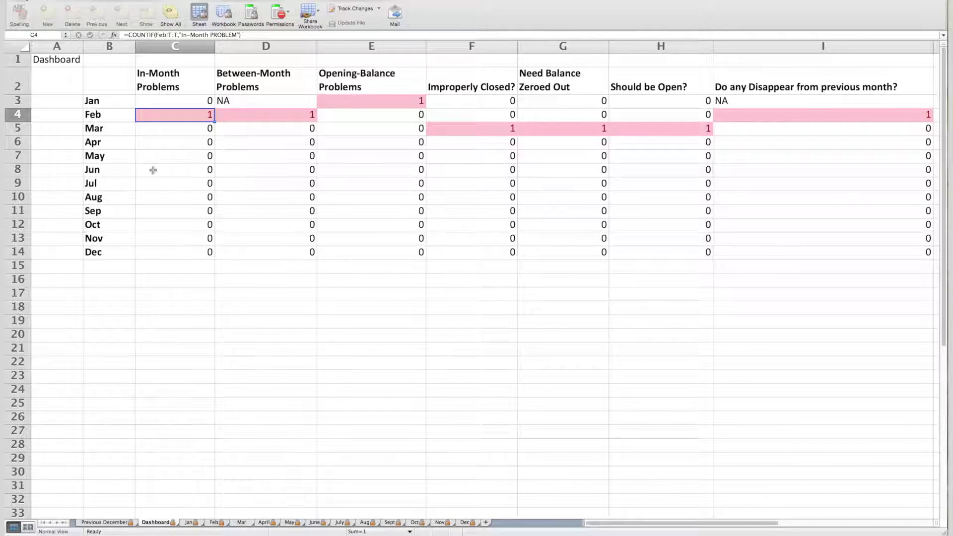
Examine the Feb record flagged as an in-month problem, comparing its Previous Month's Balance, Total Deposits and Month End values
click(215, 523)
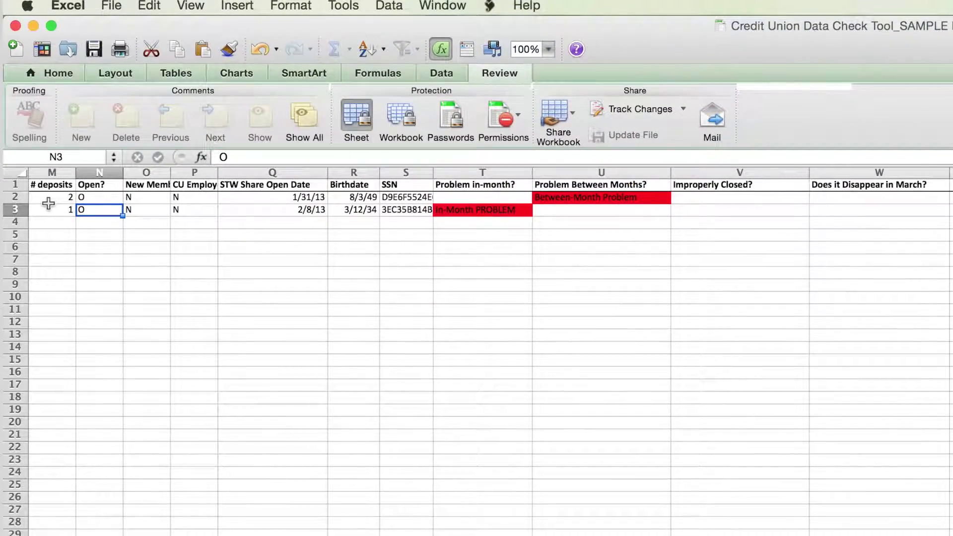
click(15, 210)
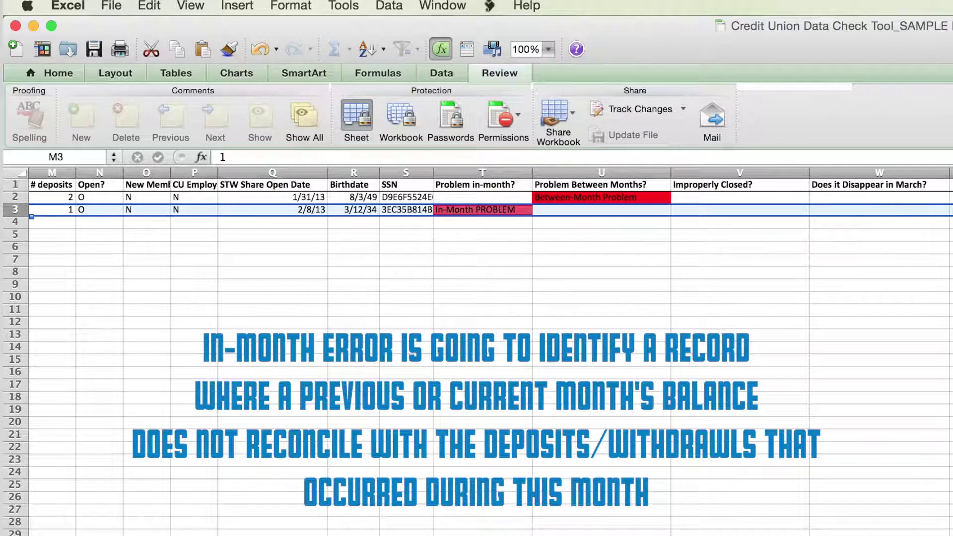
scroll(476, 248, left, 10)
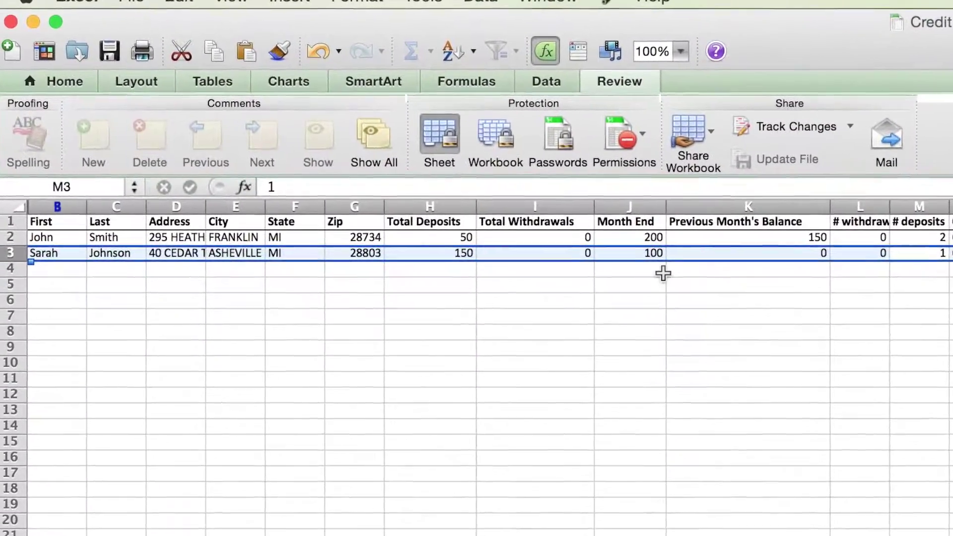
click(695, 254)
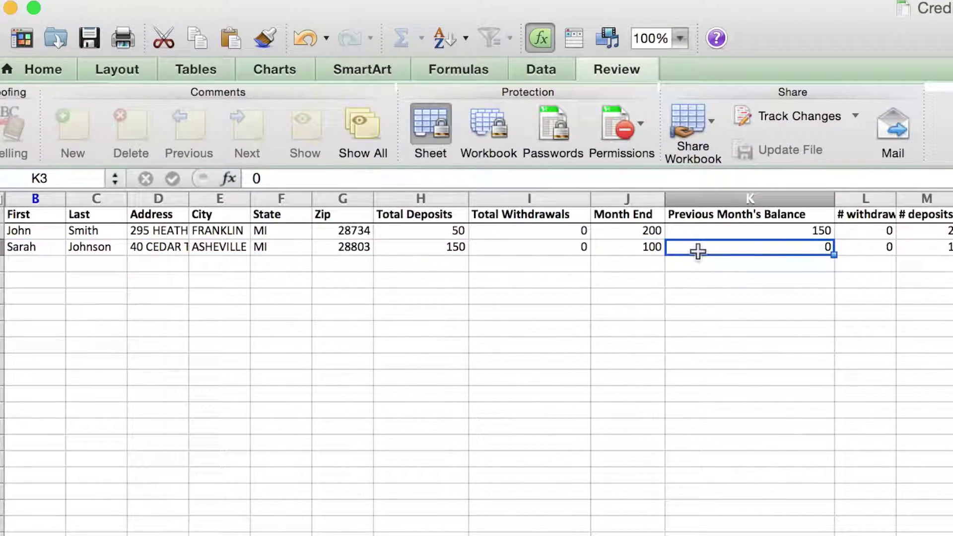
click(441, 251)
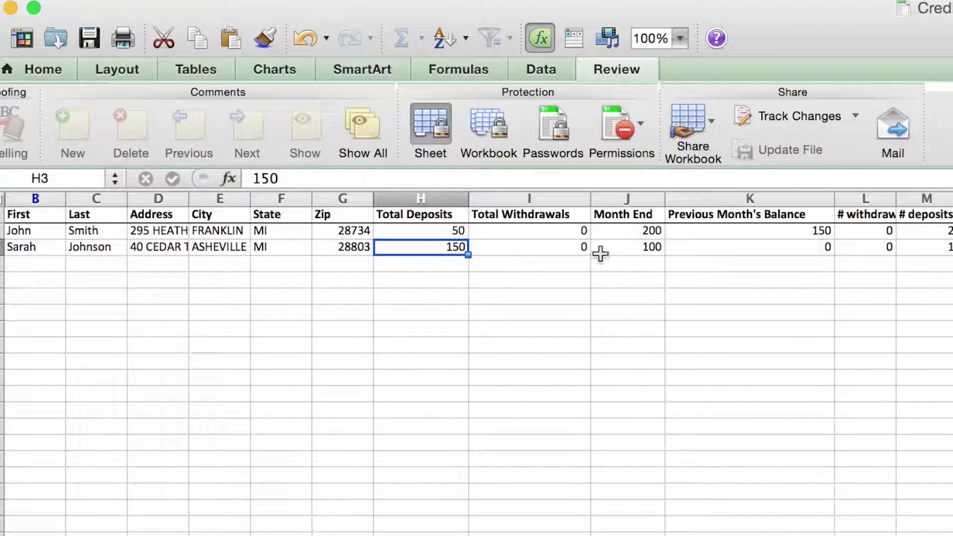
click(614, 249)
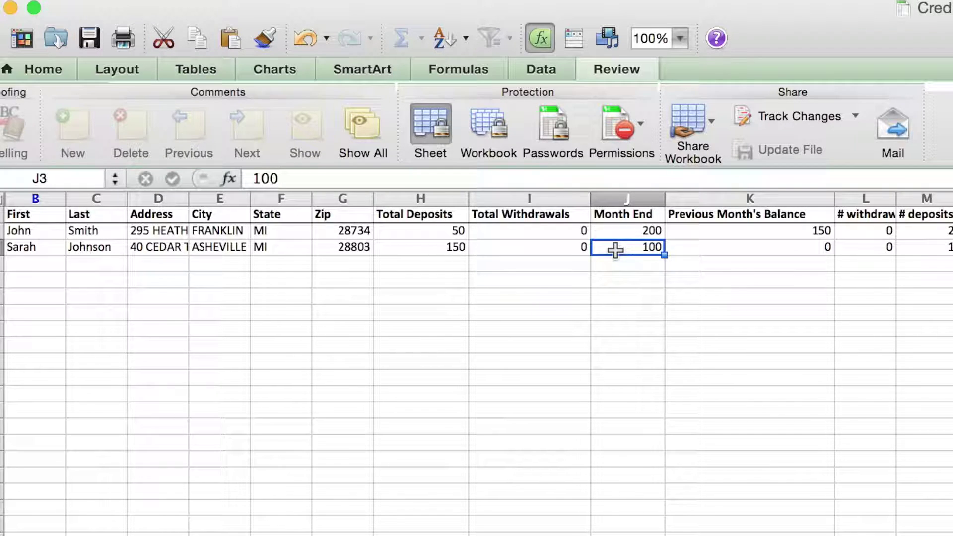
click(443, 249)
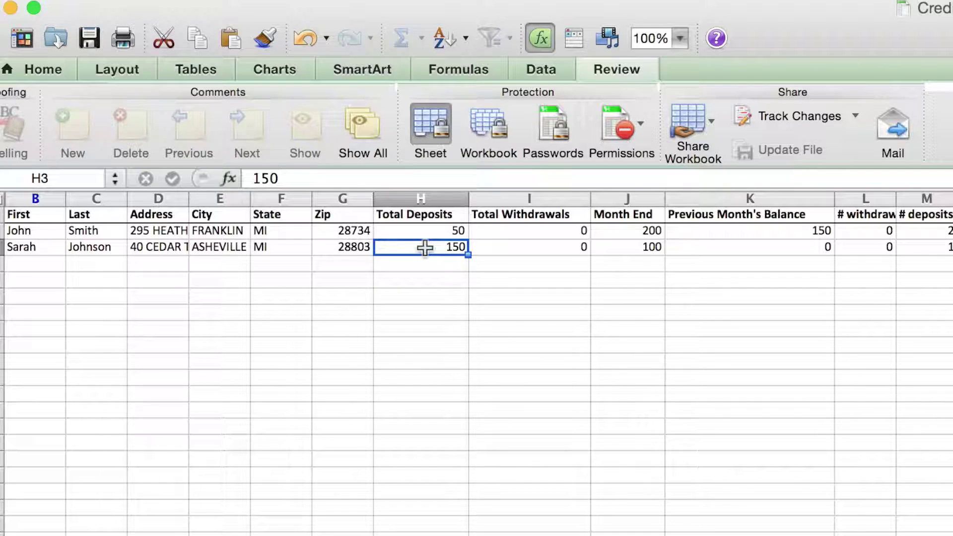
Set the Month End balance of the Feb record in row 3 to 150 and check its in-month problem cell
click(611, 250)
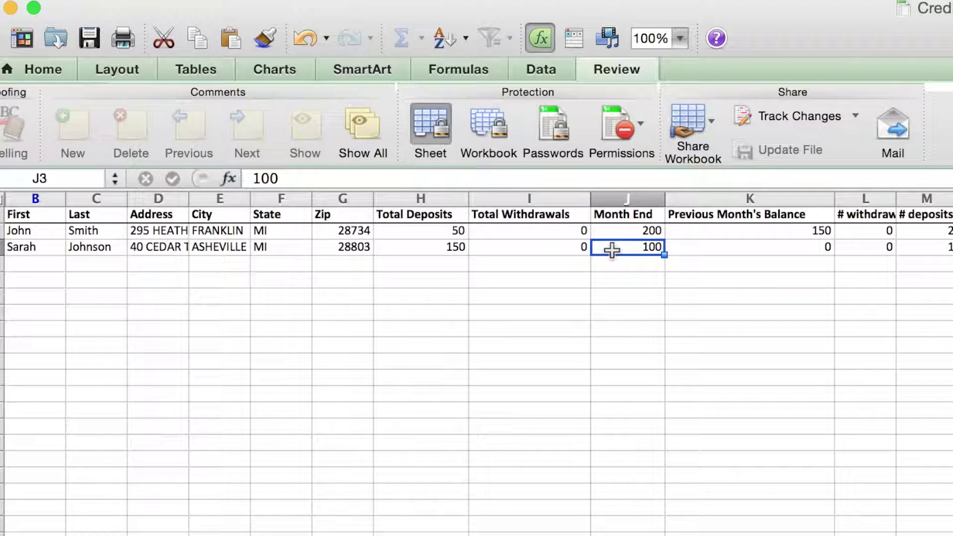
text(150)
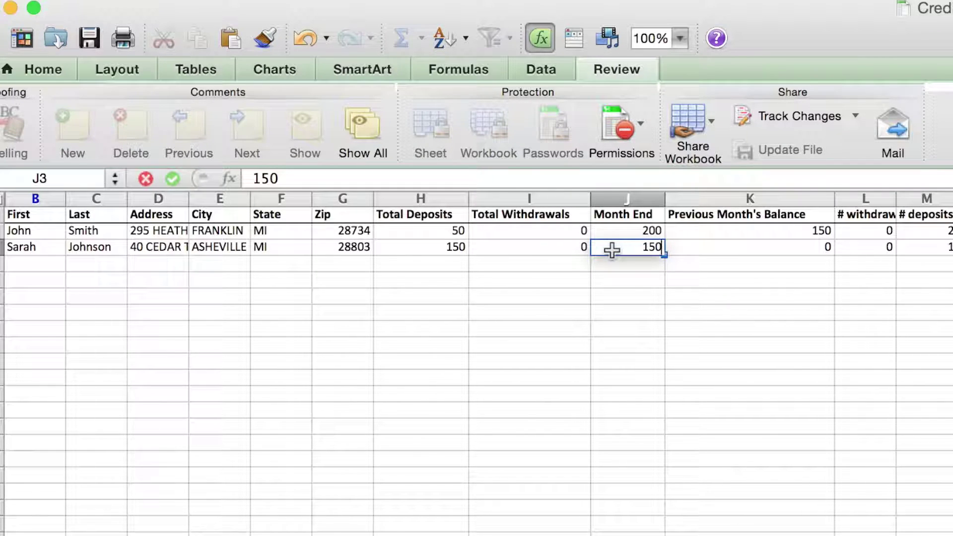
click(708, 270)
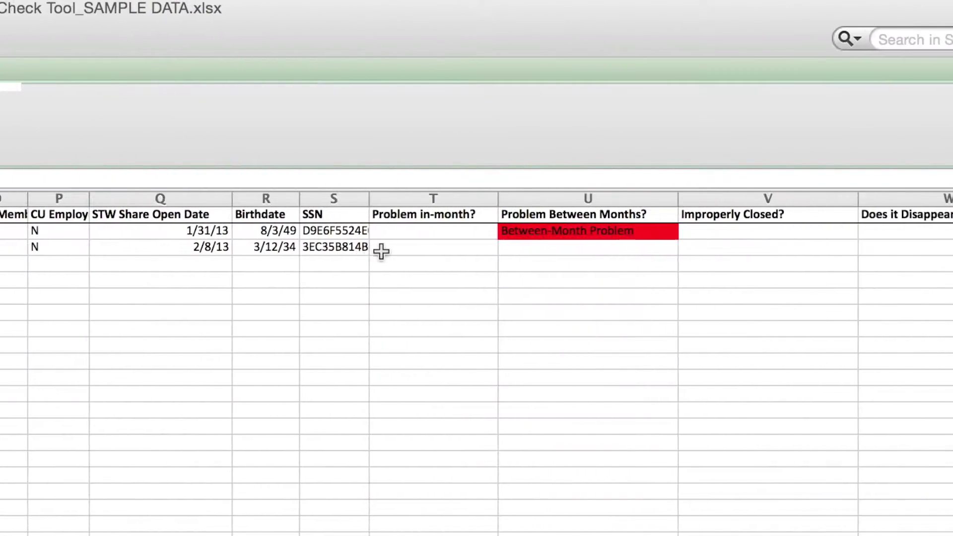
click(711, 247)
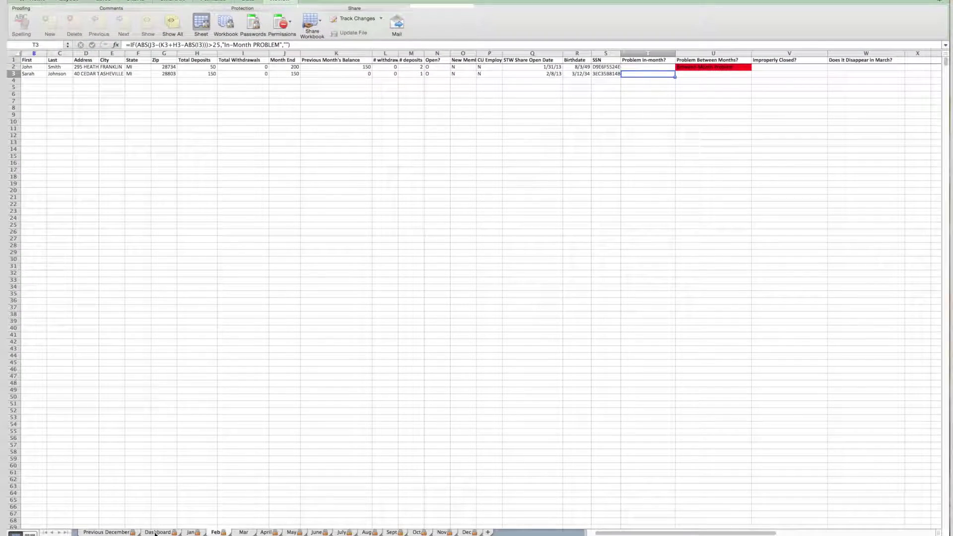
Check the Dashboard's Feb Between-Month Problems entry and locate the flagged record on the Feb sheet
click(155, 532)
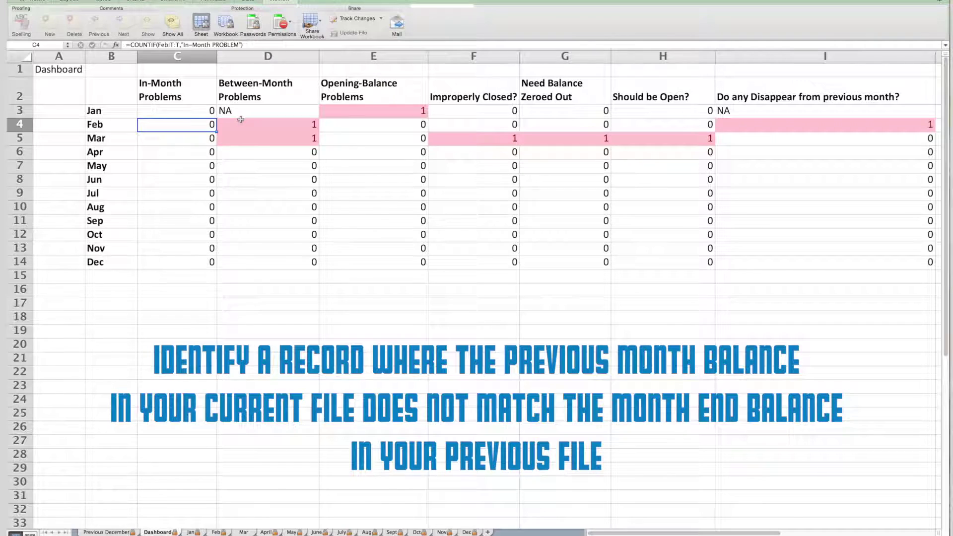
click(241, 120)
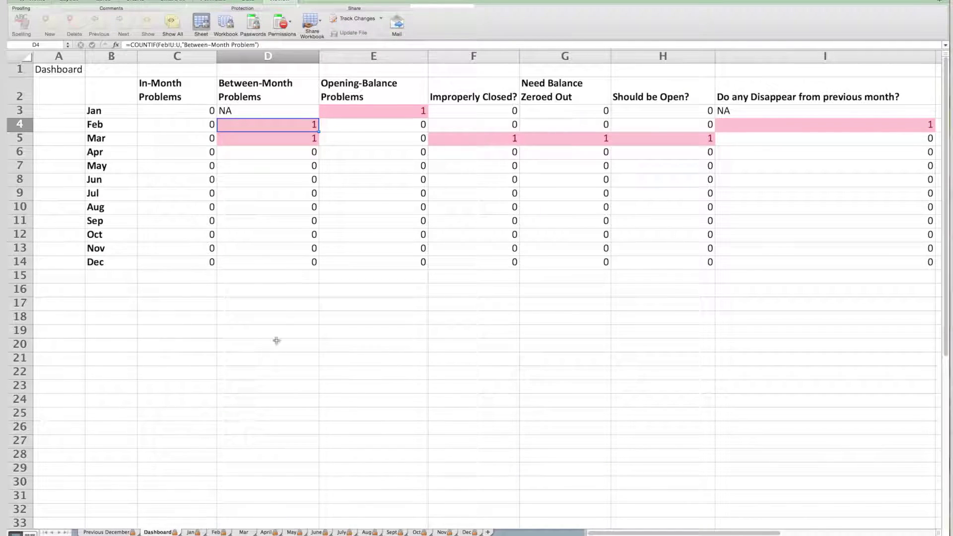
click(216, 532)
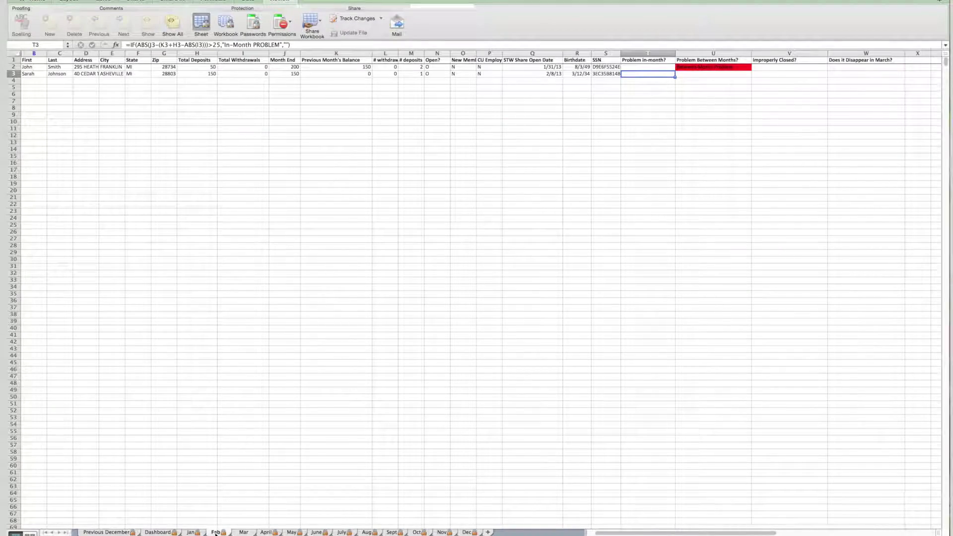
click(687, 69)
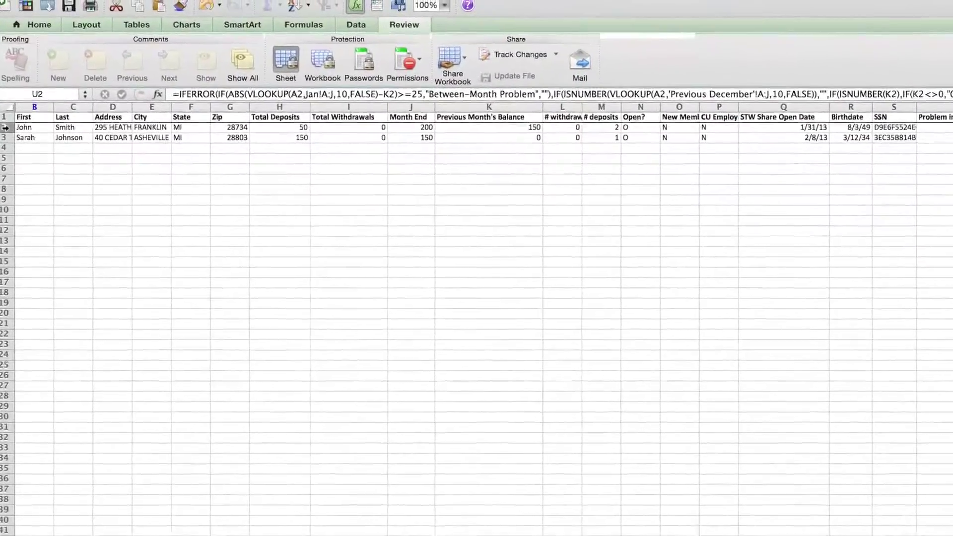
Review the Previous Month's Balance, Total Deposits and Month End values of the Feb record in row 2
click(7, 98)
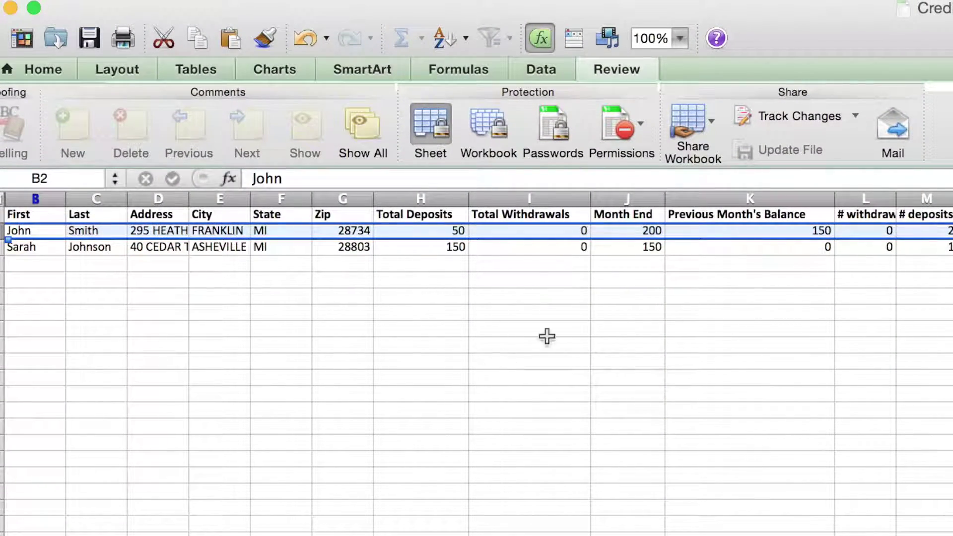
click(720, 232)
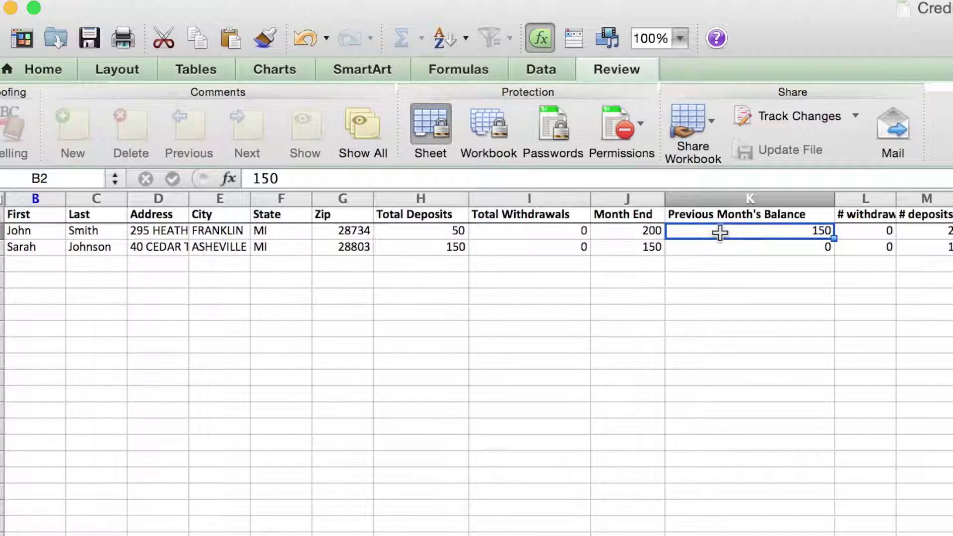
click(440, 231)
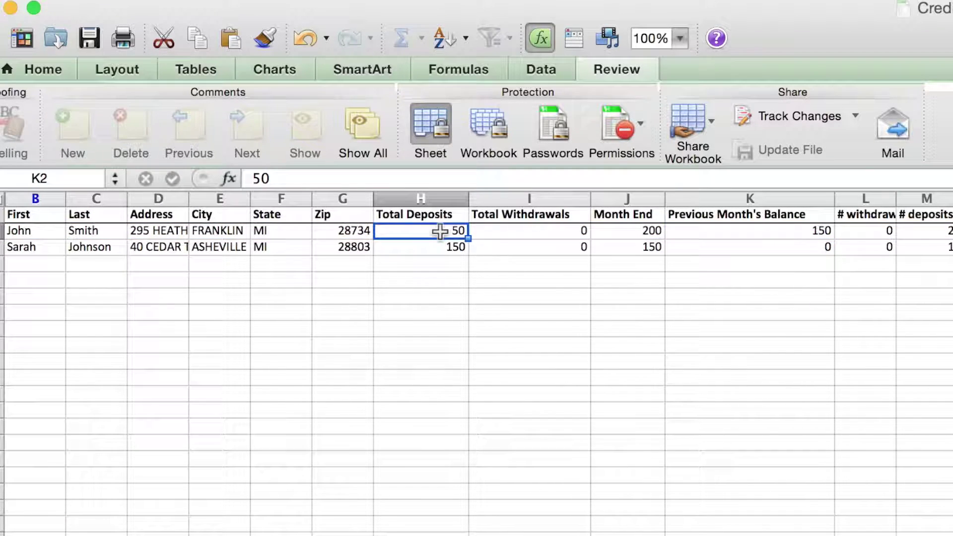
click(614, 236)
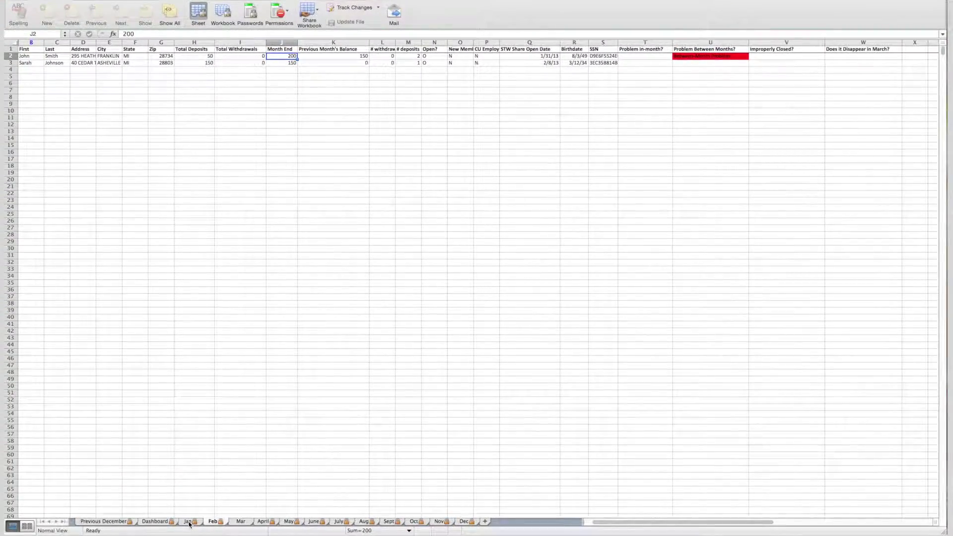
Inspect the same member's Total Deposits and Month End balance in row 3 of the Jan sheet for comparison
click(189, 521)
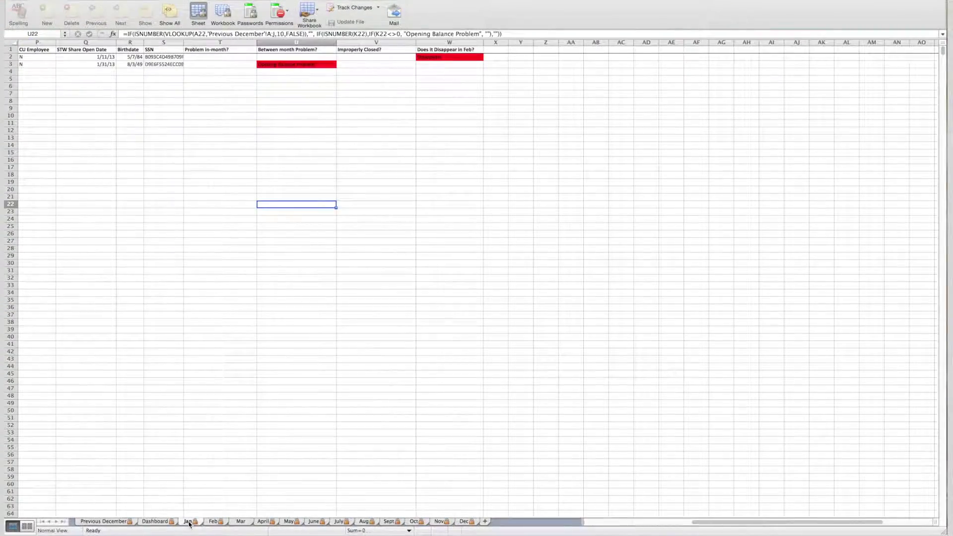
scroll(158, 200, left, 10)
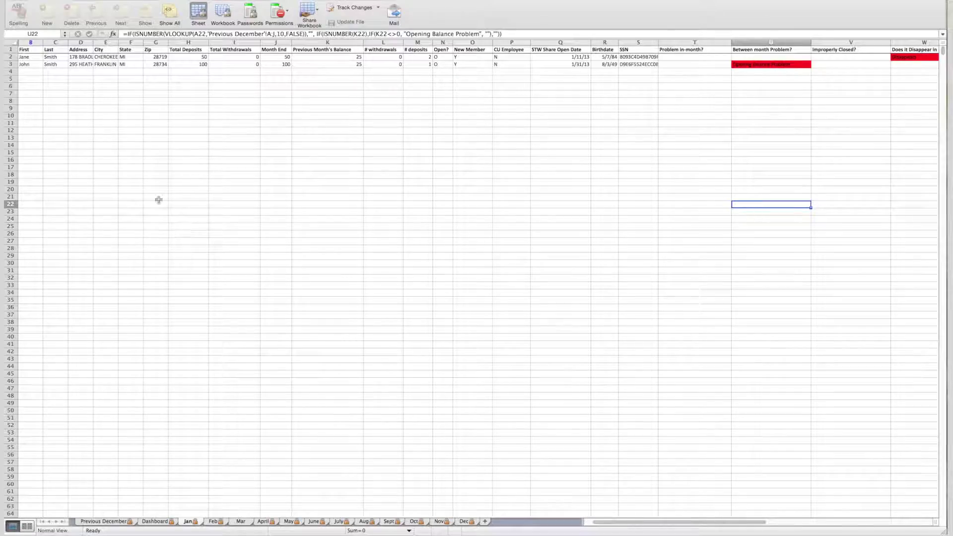
click(11, 64)
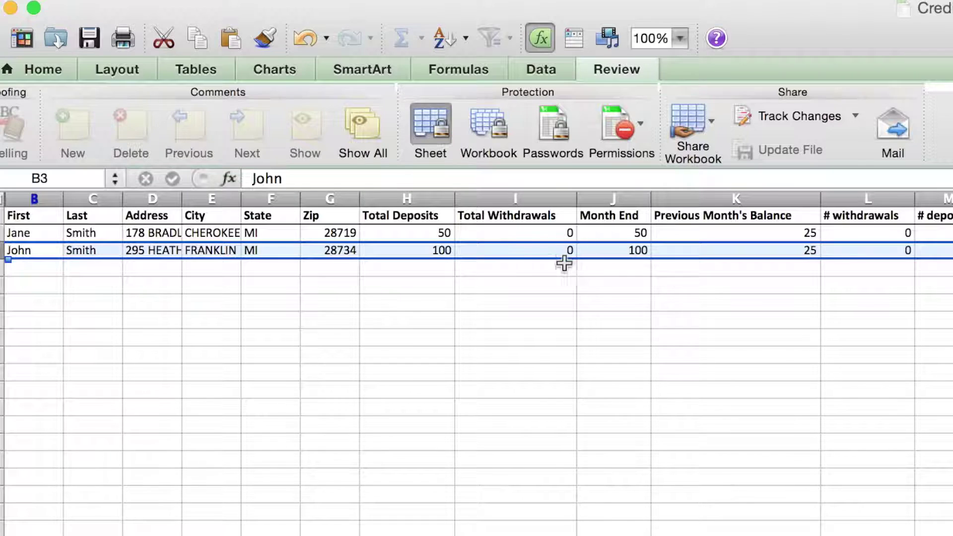
click(411, 255)
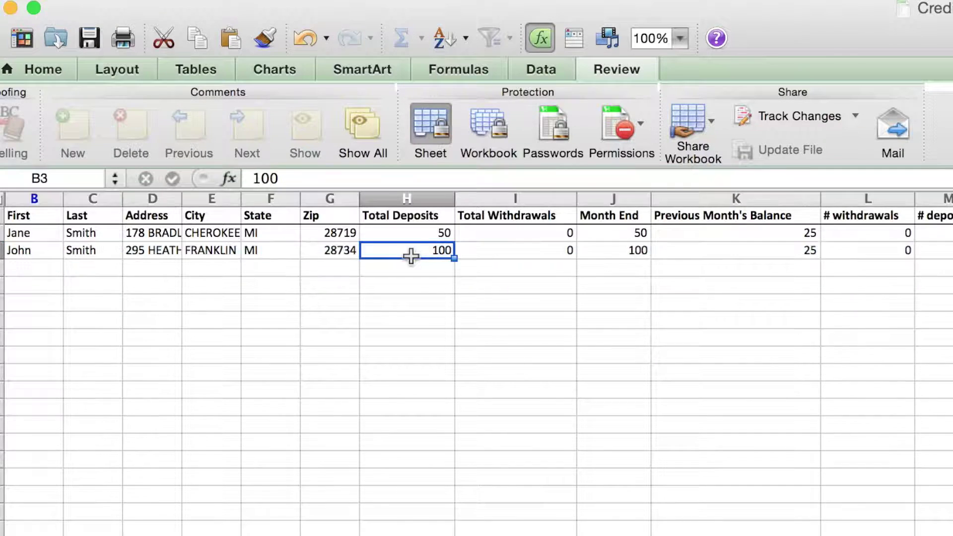
click(610, 250)
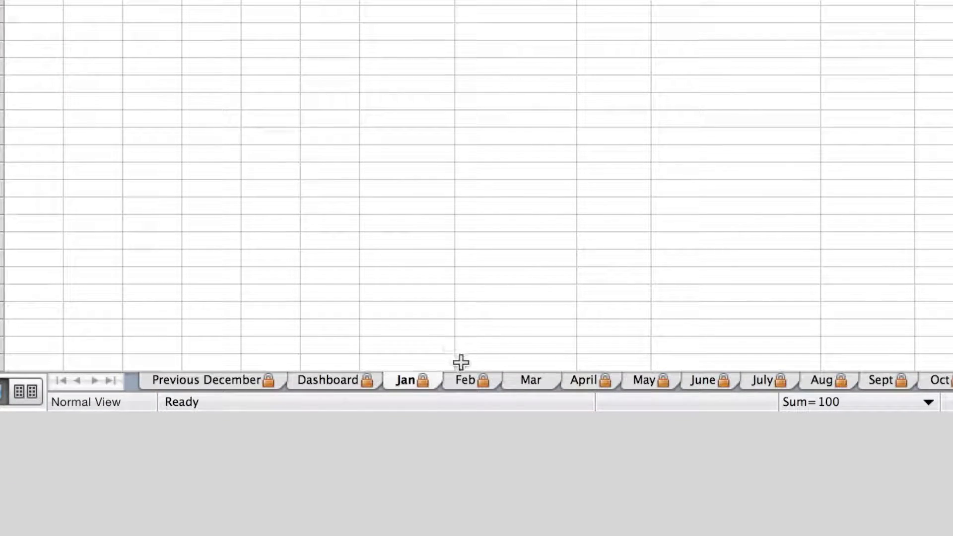
Set both the Previous Month's Balance and the Total Deposits of the Feb record in row 2 to 100
click(466, 382)
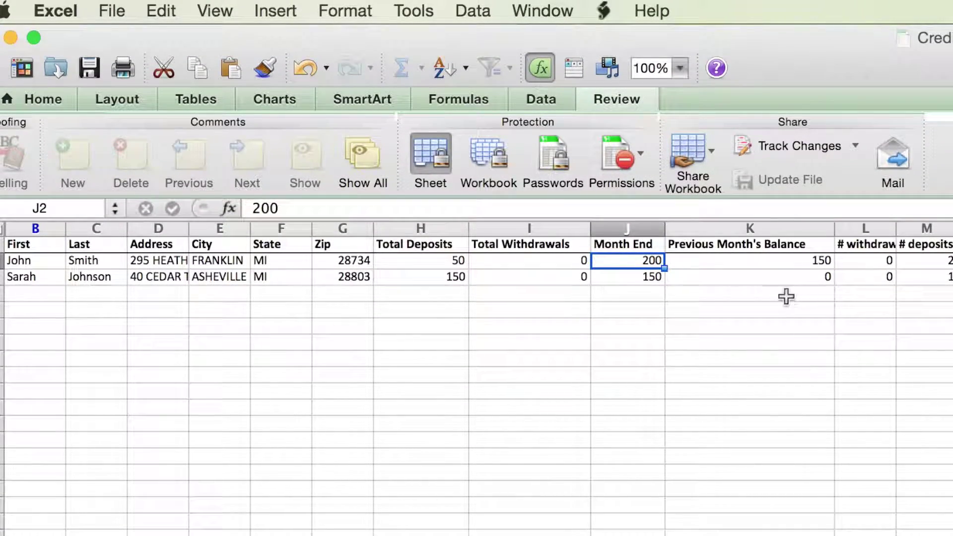
click(784, 261)
text(100)
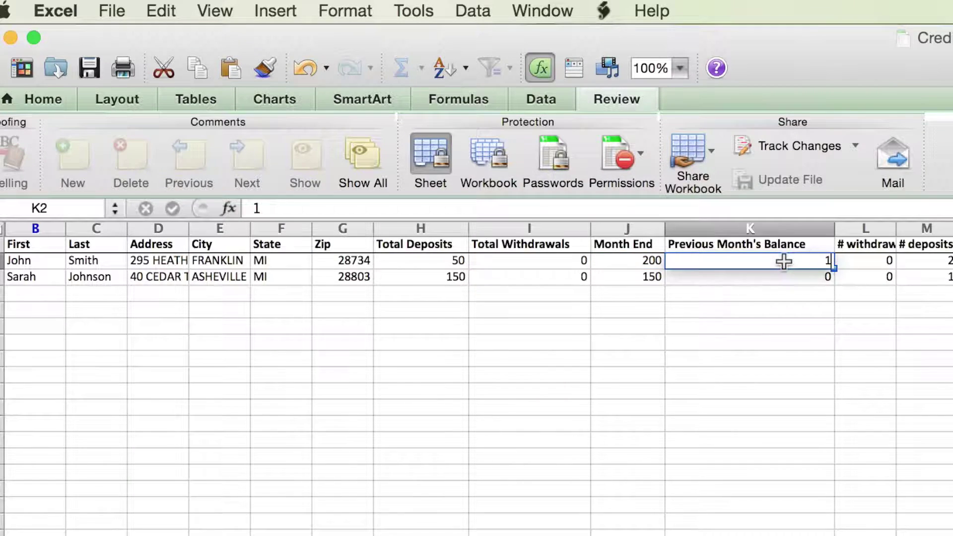
click(447, 267)
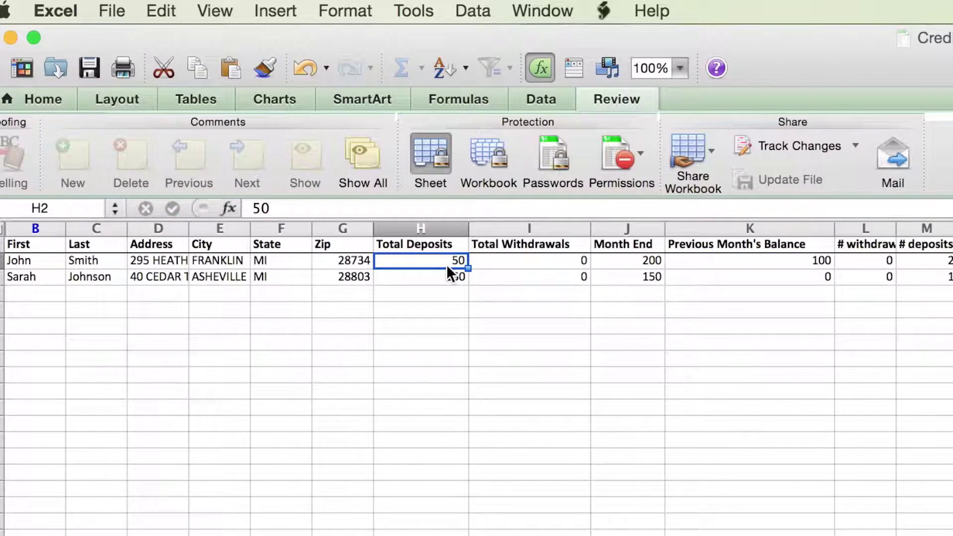
text(100)
click(615, 329)
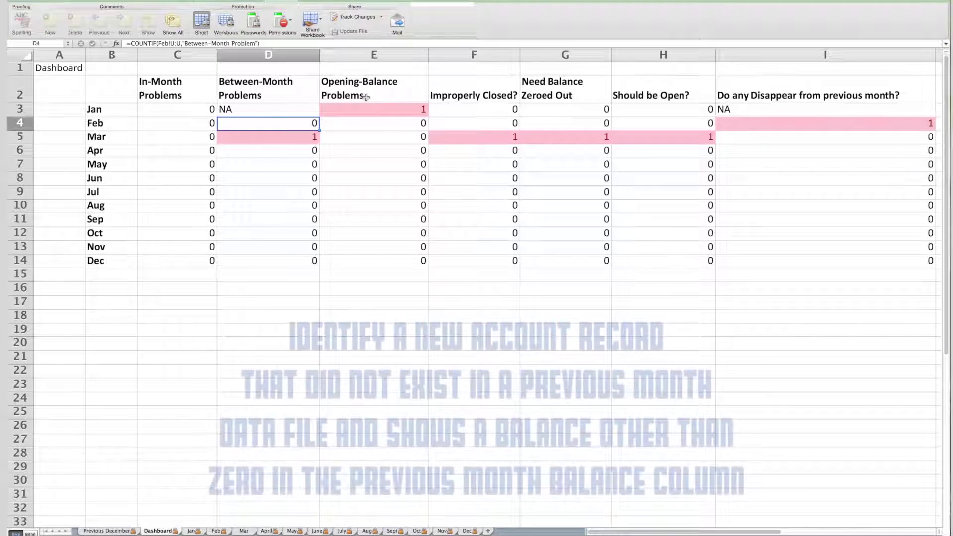
Trace the Dashboard's Jan Opening-Balance Problem to its flagged Jan record and inspect that record's Previous Month's Balance
click(367, 111)
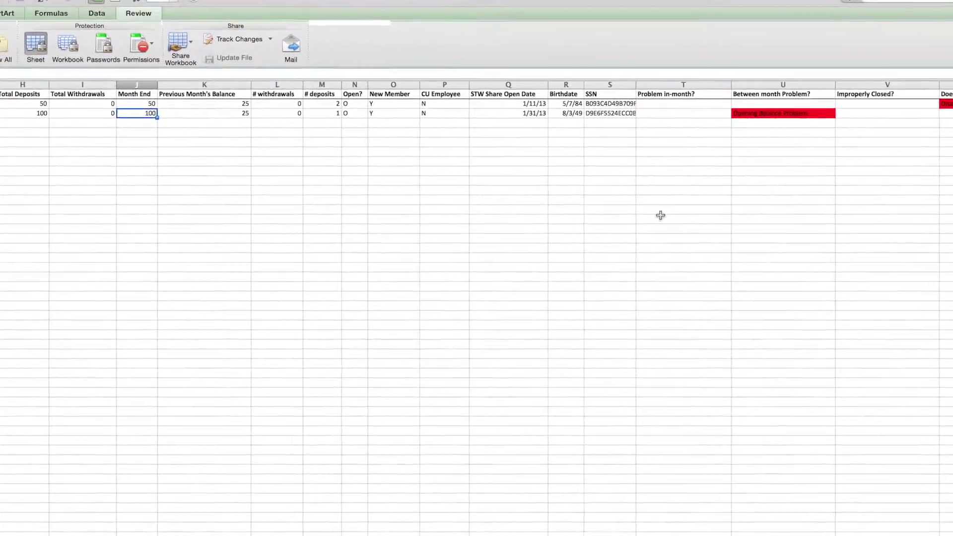
click(742, 111)
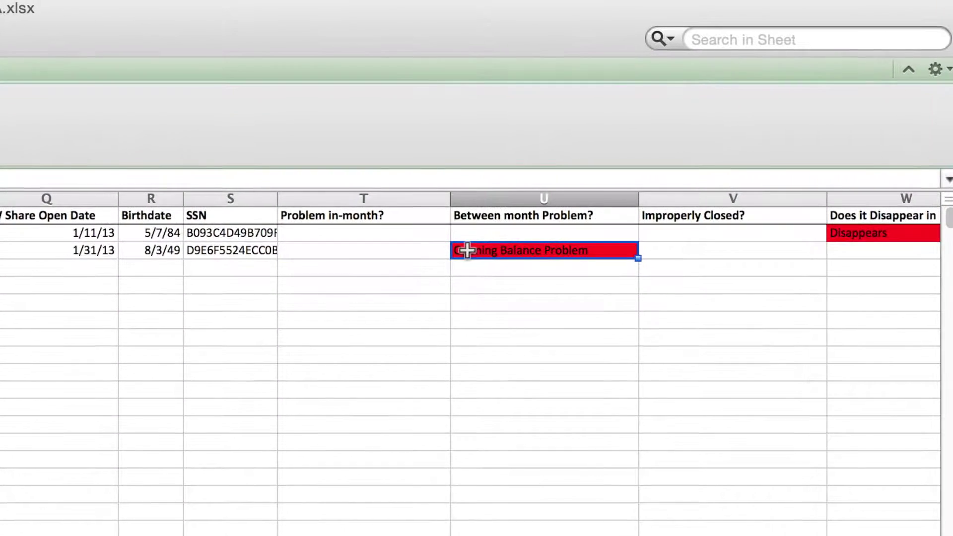
click(15, 249)
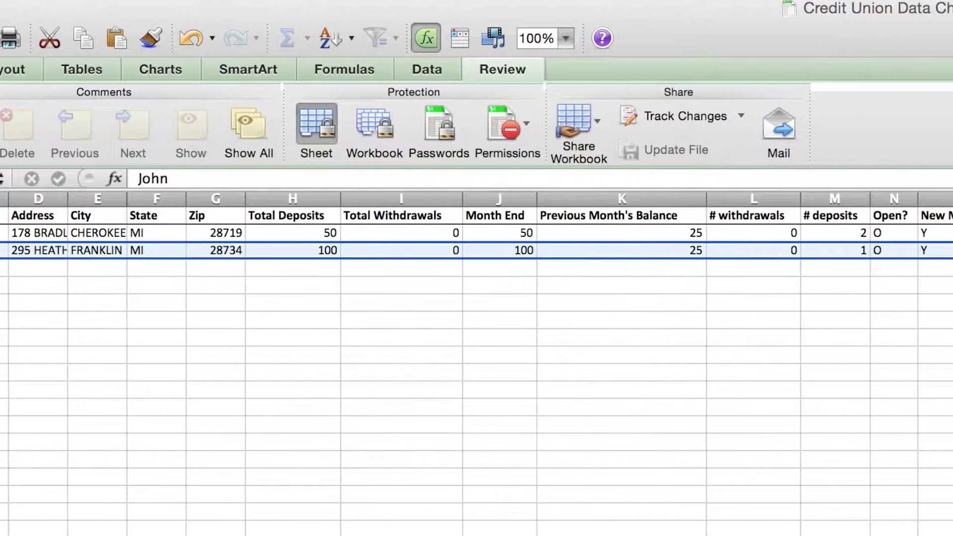
click(522, 252)
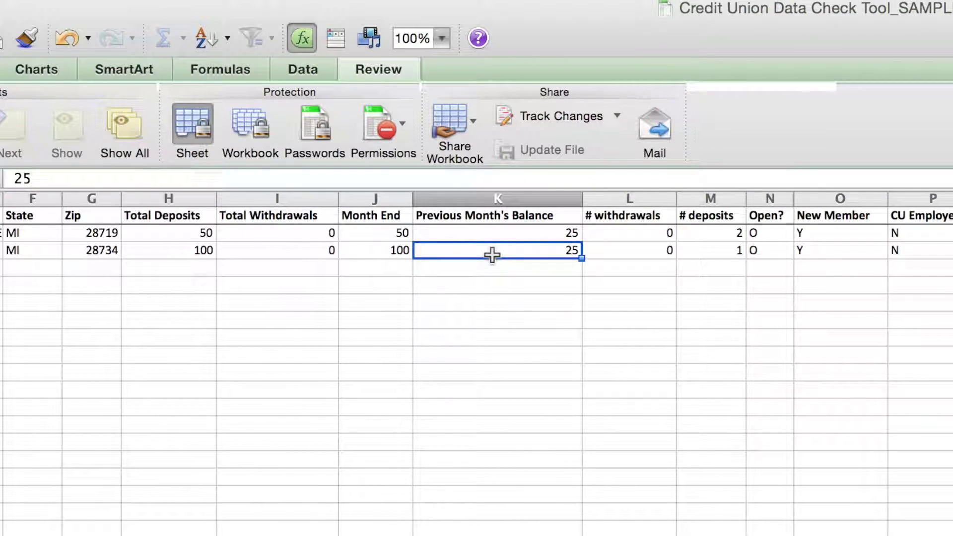
Set the Previous Month's Balance of the Jan record in row 3 to 0
text(0)
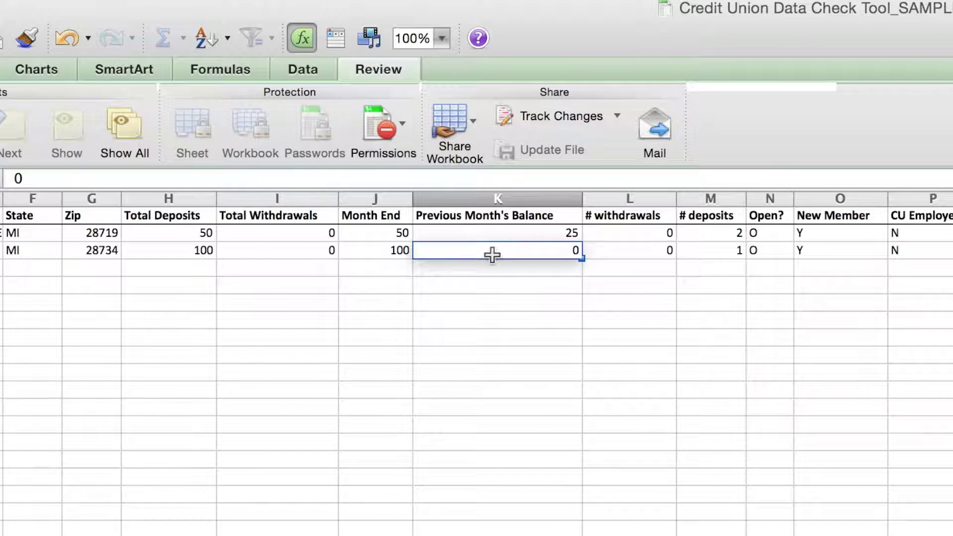
click(509, 284)
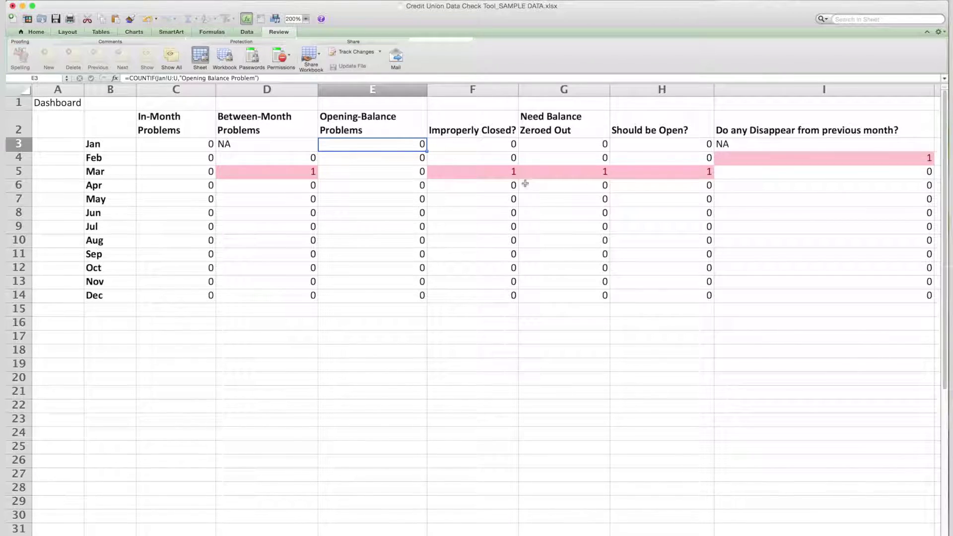
Trace the Dashboard's Feb disappearing-record flag to row 2 of the Jan sheet and inspect that record's Open? status and Month End balance
drag(502, 175, 626, 171)
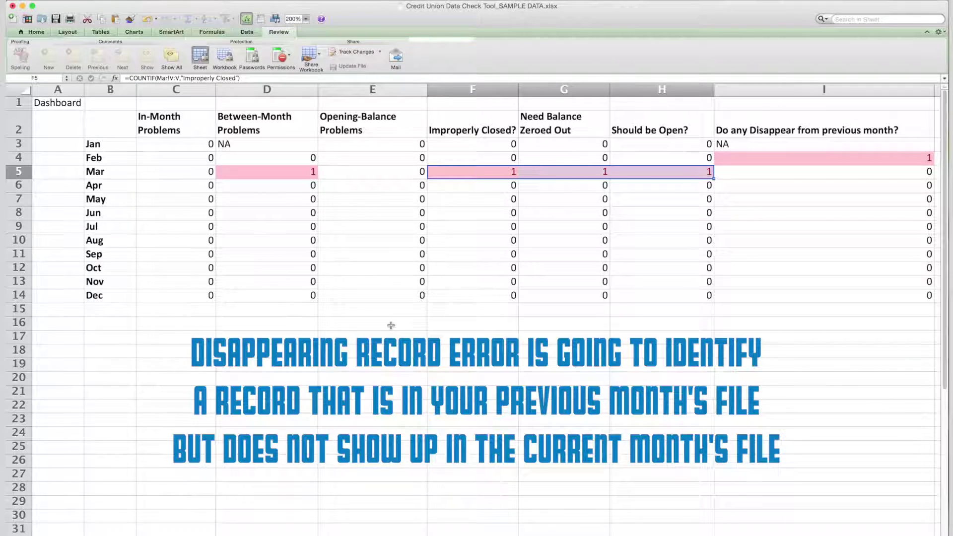
click(779, 158)
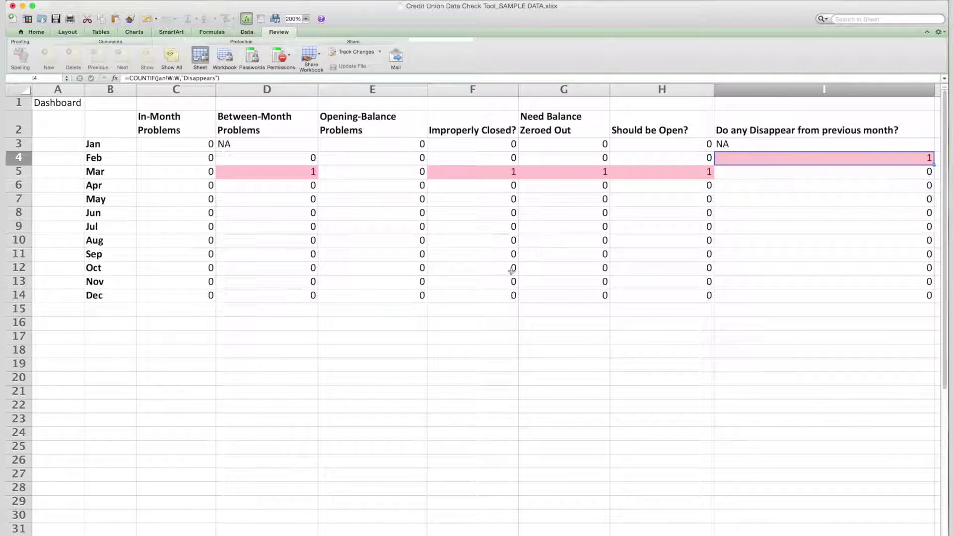
key(ctrl+Page_Down)
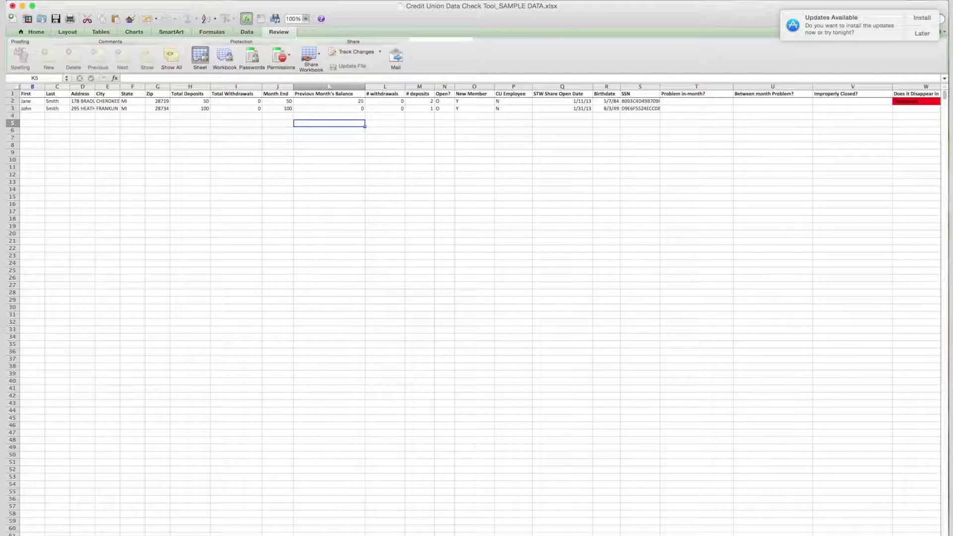
click(914, 103)
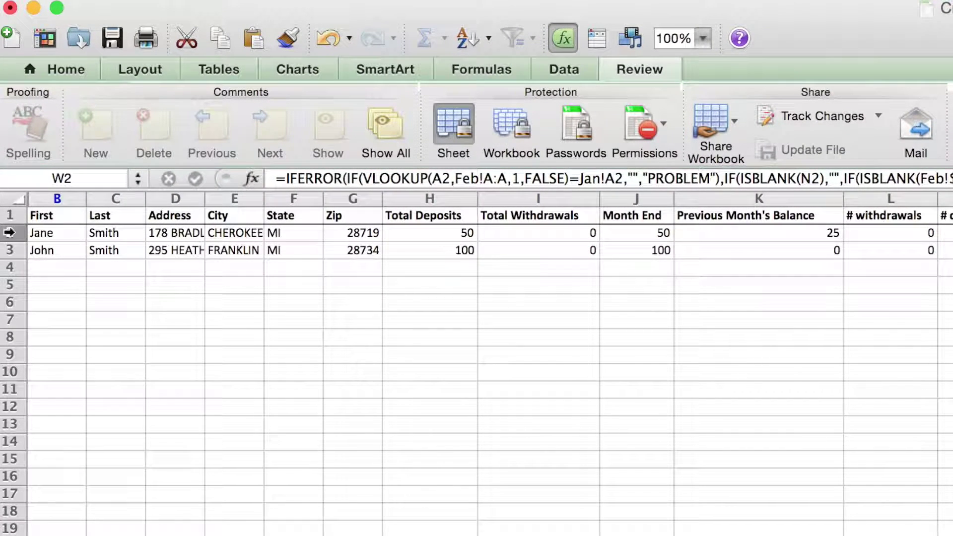
click(8, 232)
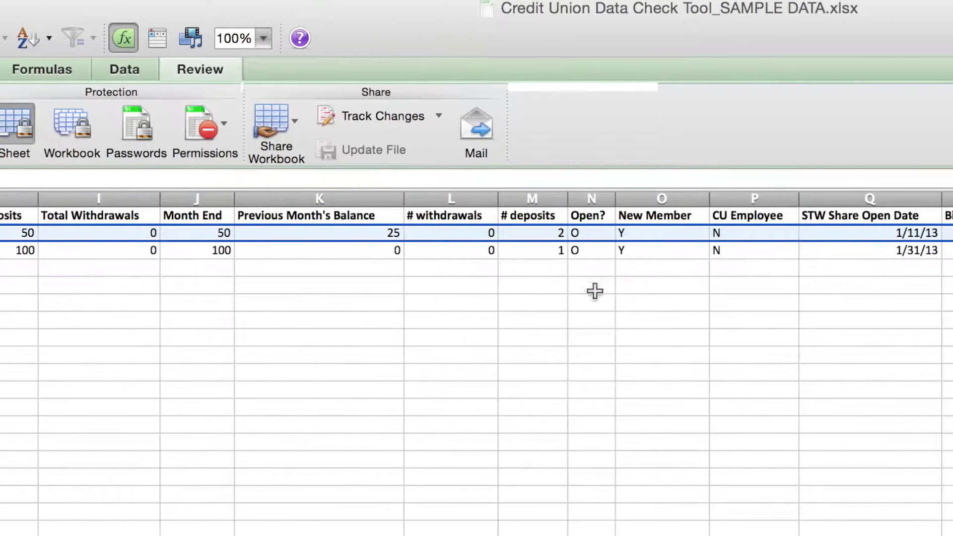
click(587, 236)
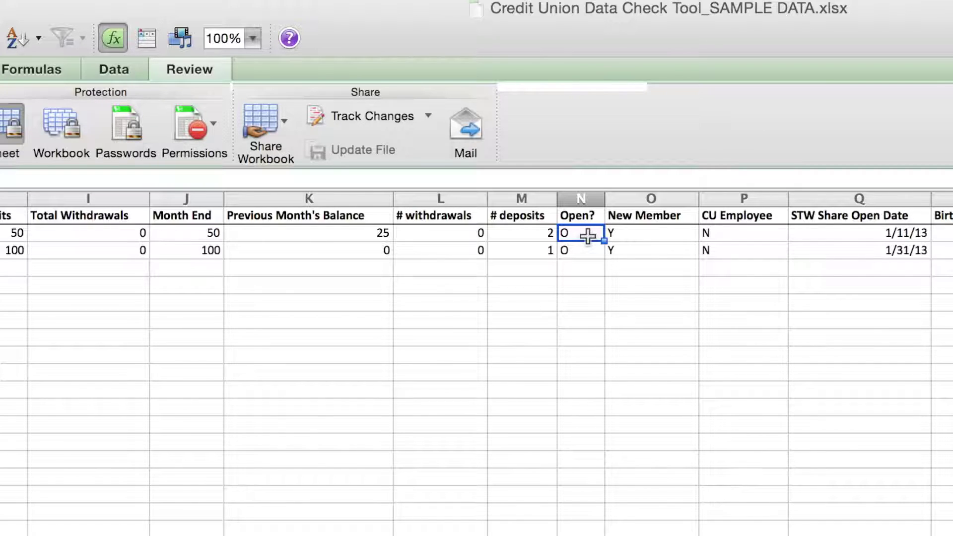
click(193, 237)
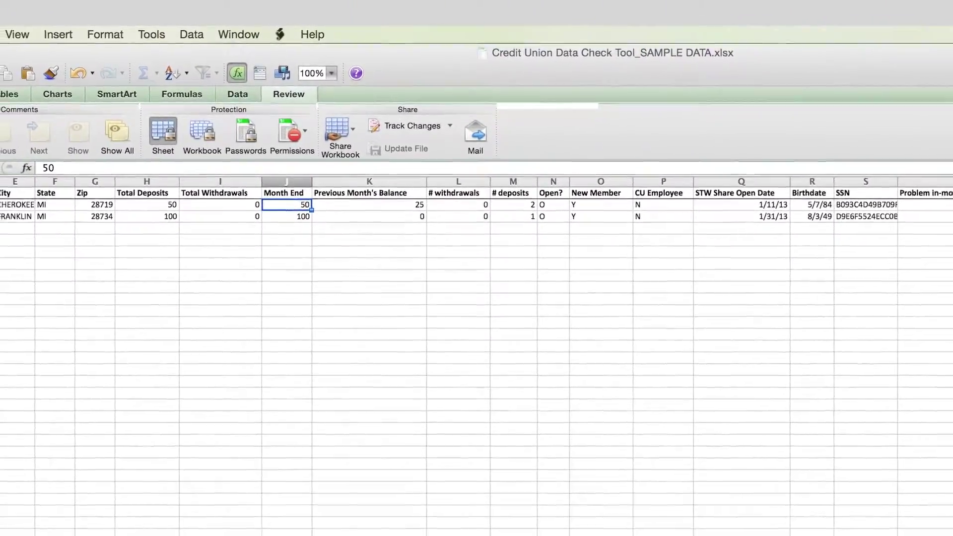
Copy the disappearing record from row 2 of the Jan sheet and paste it into row 4 of the Feb sheet
drag(2, 217, 952, 206)
drag(842, 150, 810, 161)
text(c)
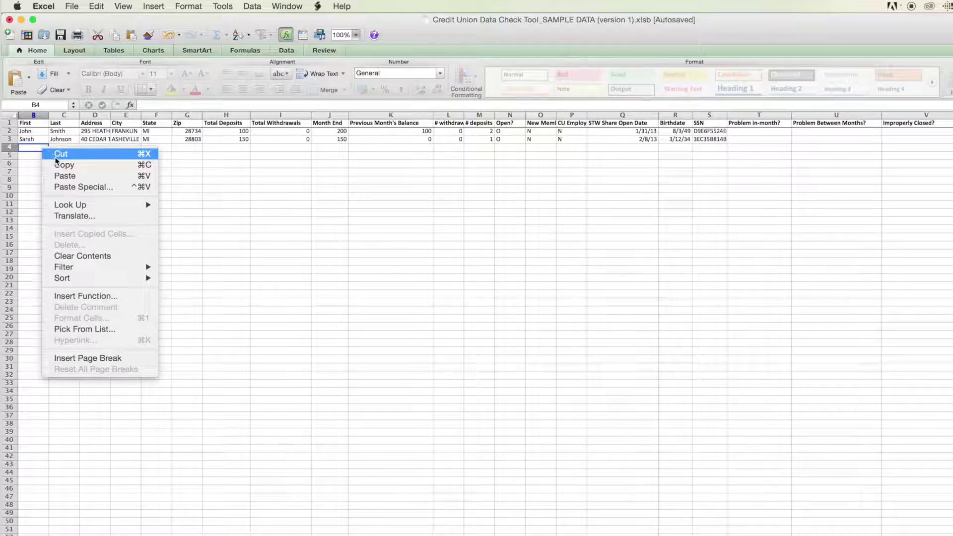
click(68, 174)
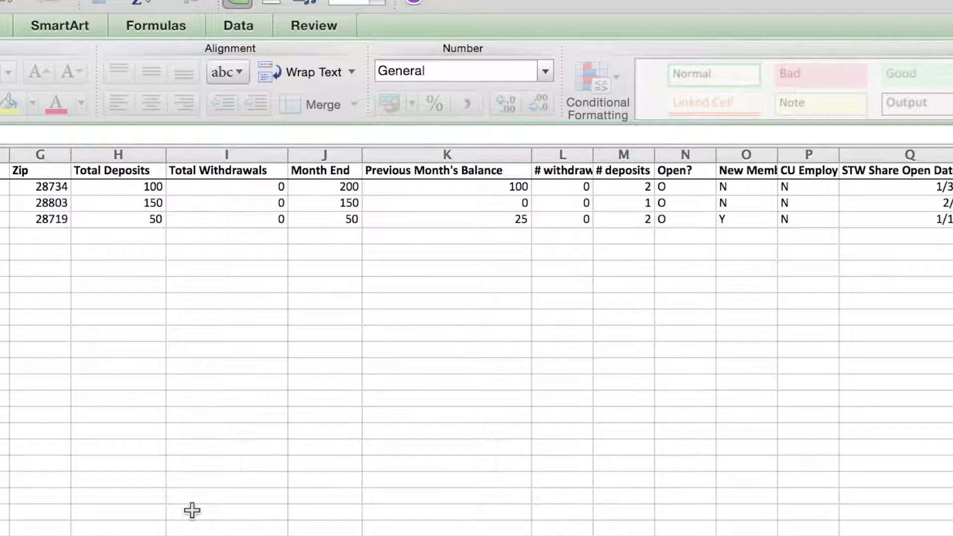
Mark the Feb record in row 4 as closed with C in Open? and set its Month End balance to 0
click(691, 223)
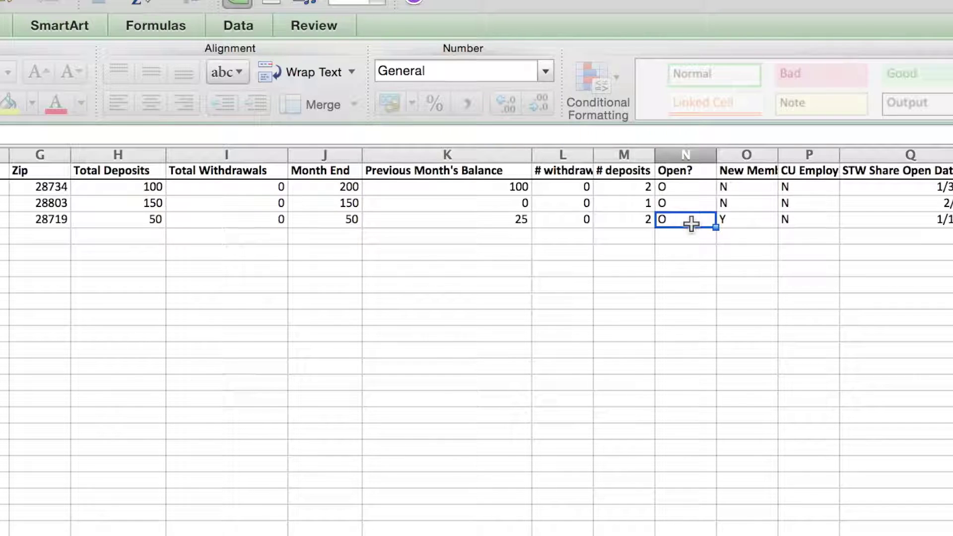
text(C)
click(657, 298)
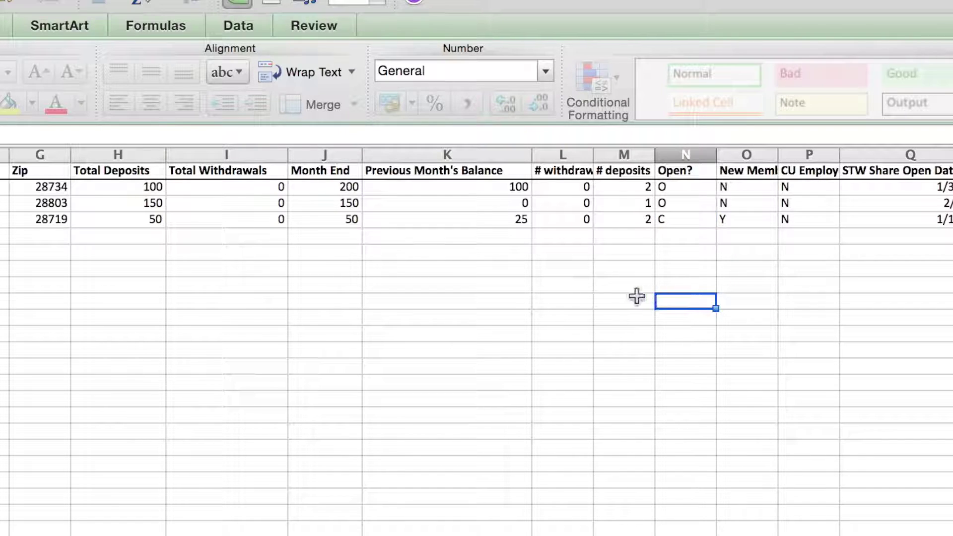
click(341, 223)
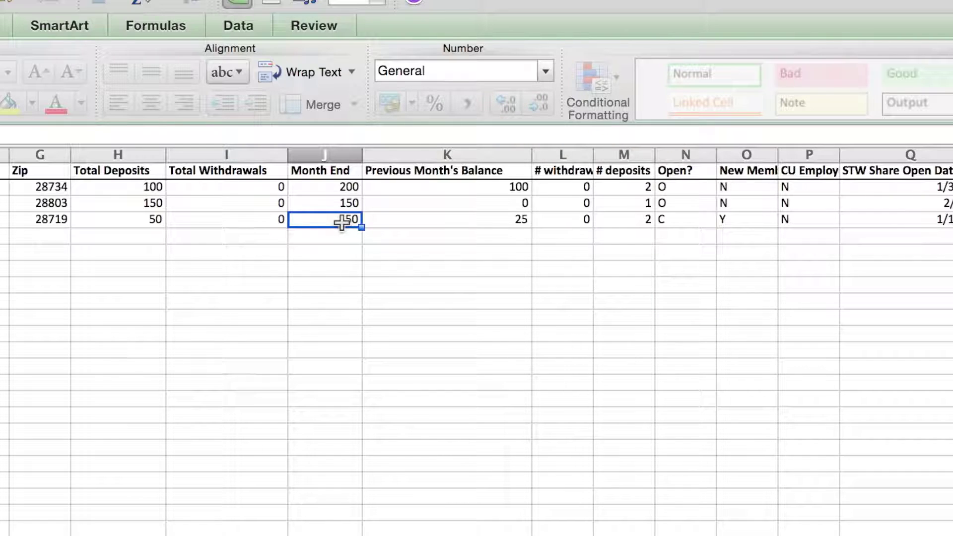
text(0)
click(444, 364)
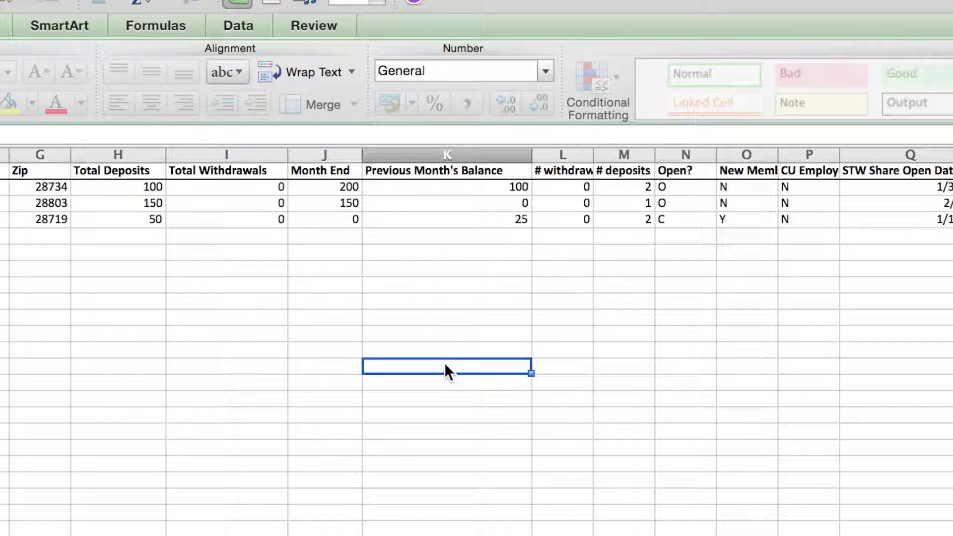
Set both Total Deposits and Total Withdrawals of the Feb record in row 4 to 25 and recheck the Dashboard's Feb disappearing-record cell
click(142, 219)
text(25)
key(Return)
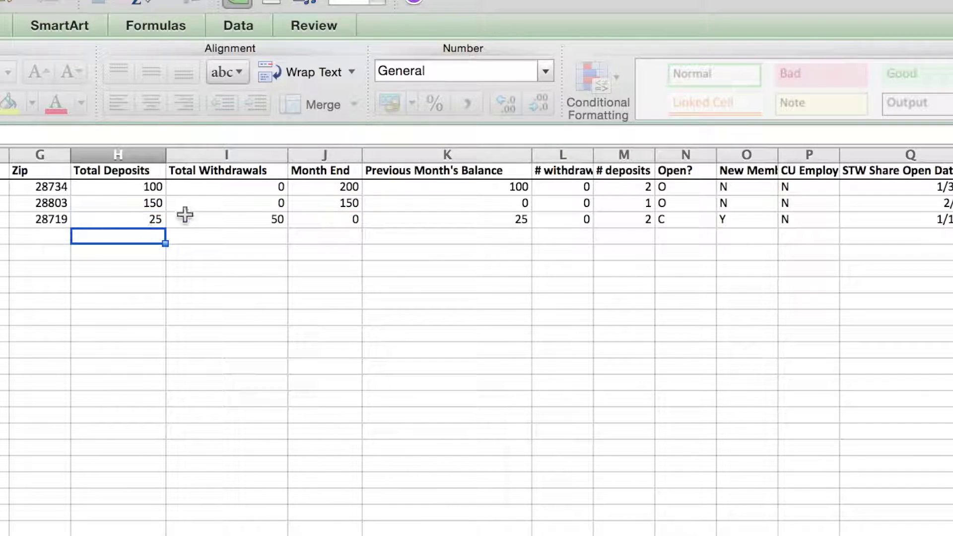
click(270, 217)
text(25)
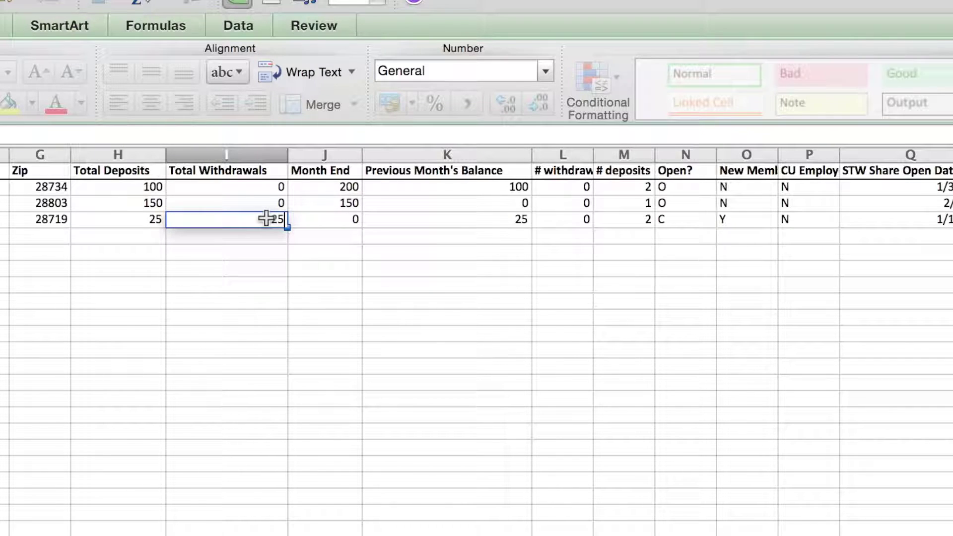
click(528, 412)
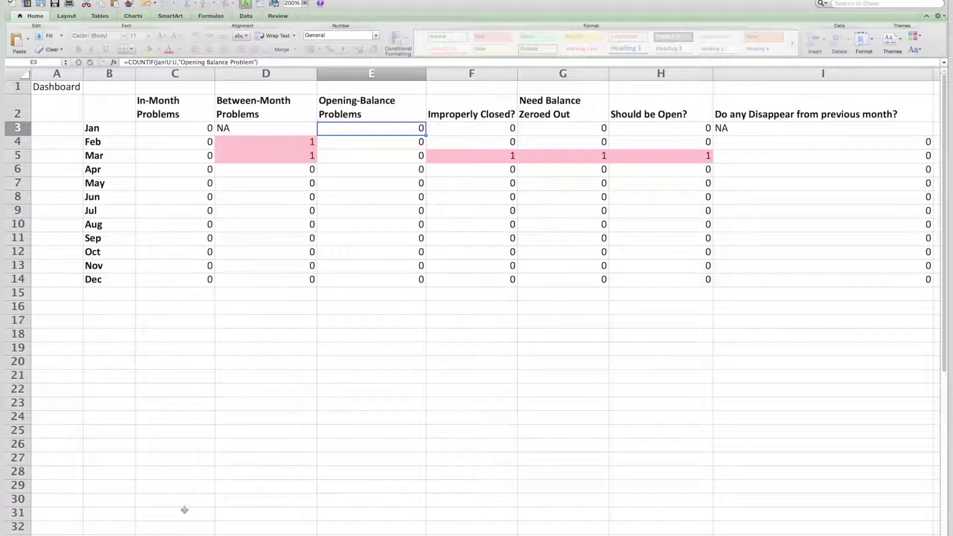
click(786, 146)
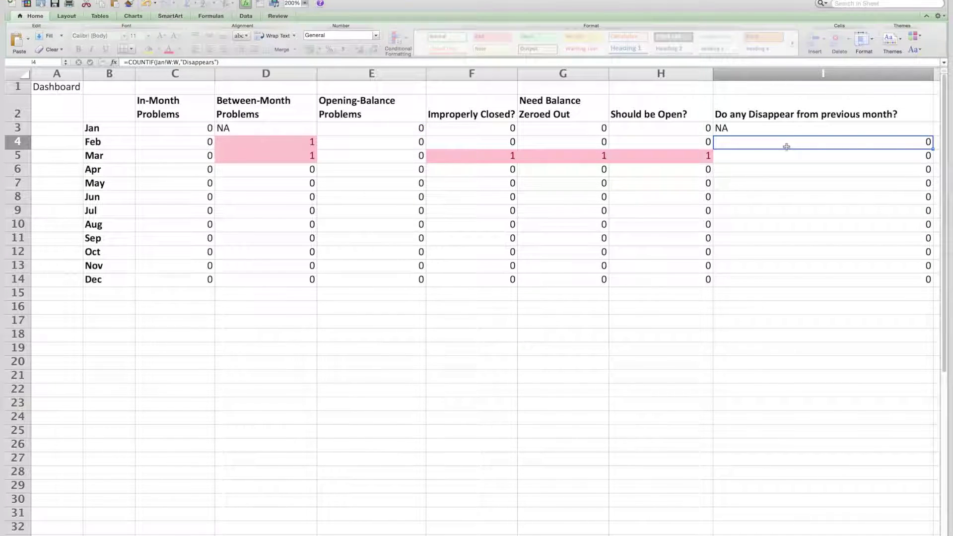
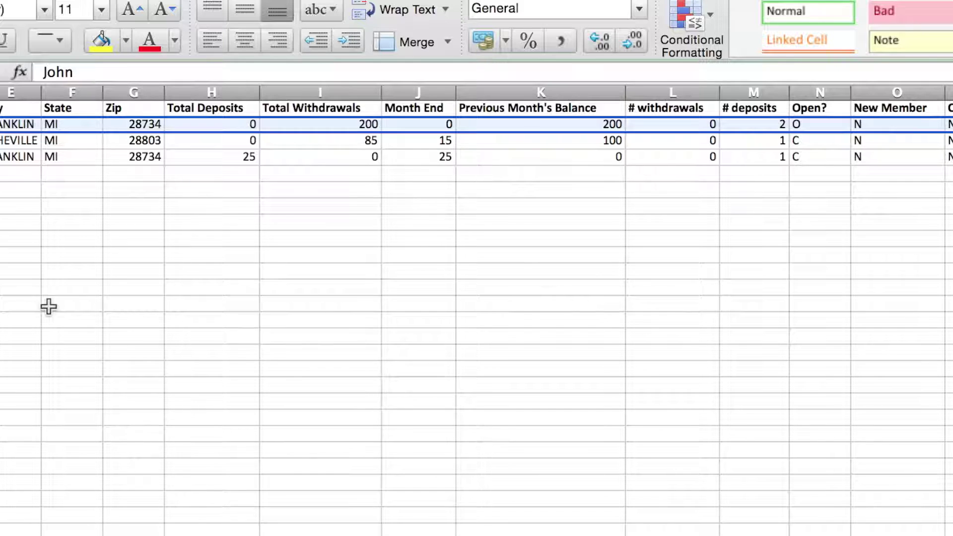
Change the Open? status of the zero-balance Mar record in row 2 to C
click(819, 128)
text(C)
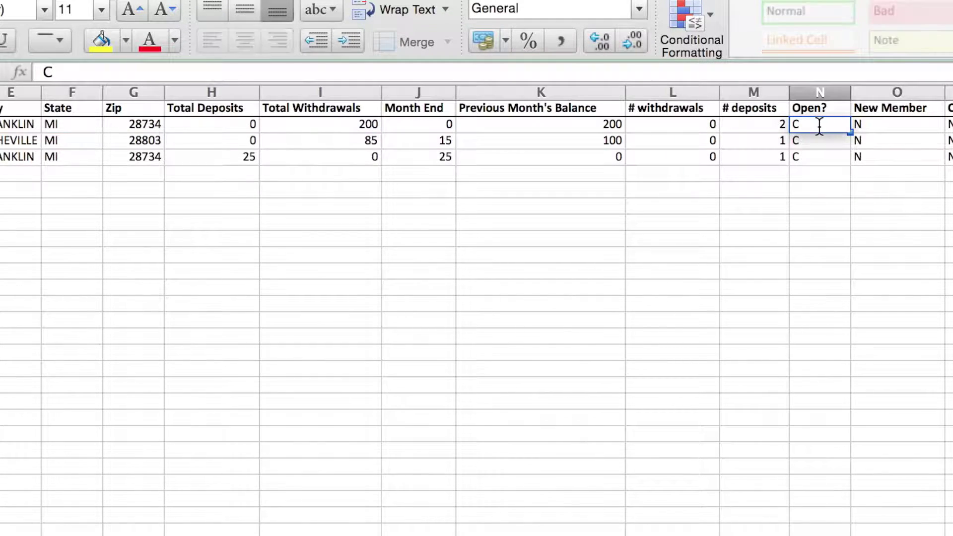
click(822, 212)
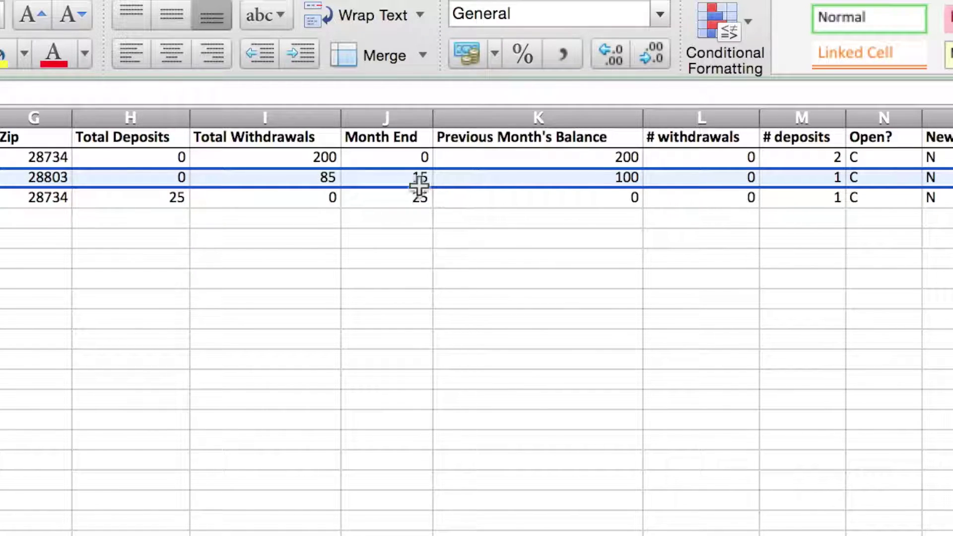
Set both the Month End balance and the Total Withdrawals of the closed Mar record in row 3 to 0
click(400, 182)
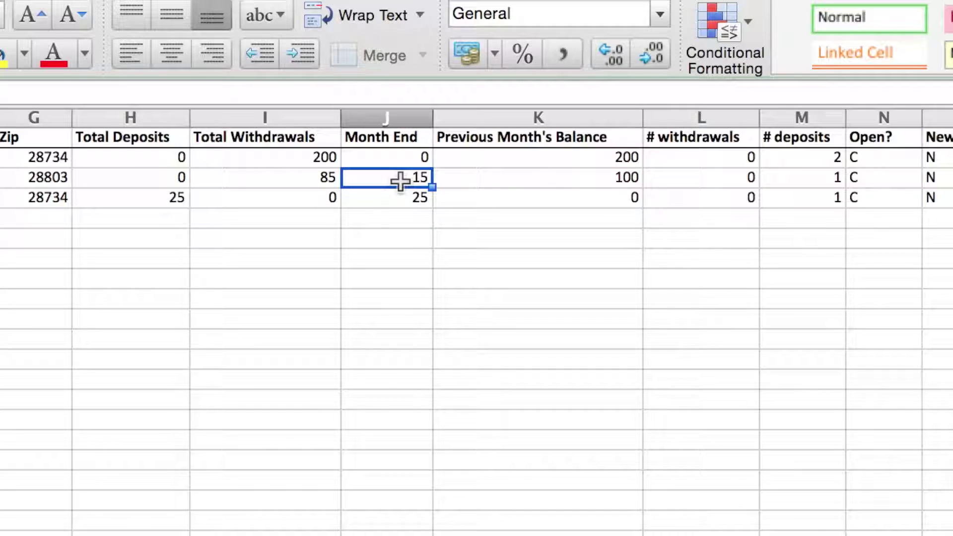
text(0)
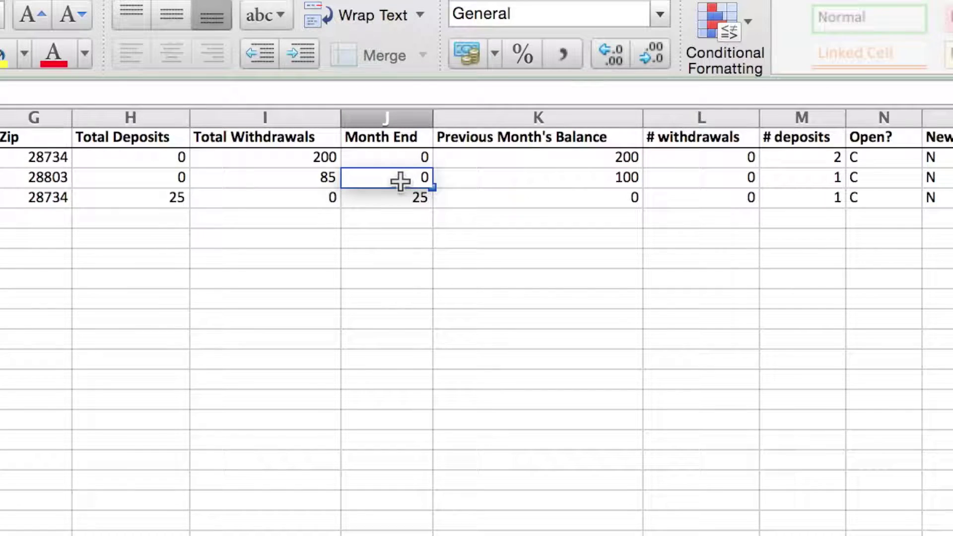
click(400, 225)
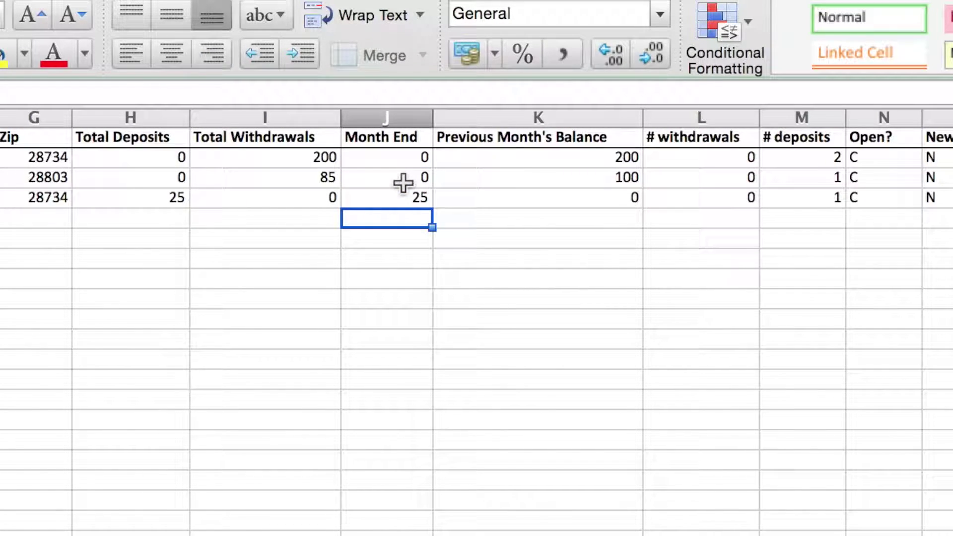
click(284, 180)
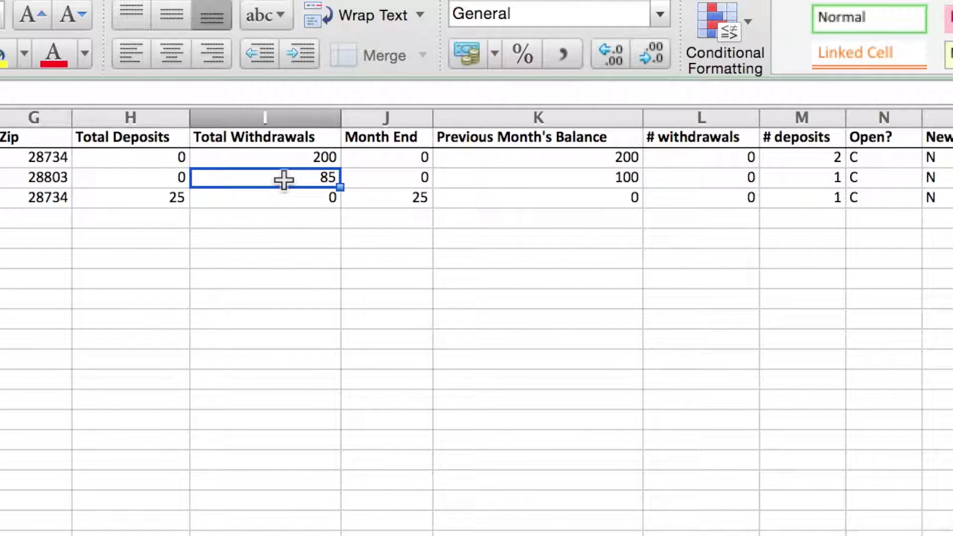
text(0)
click(465, 274)
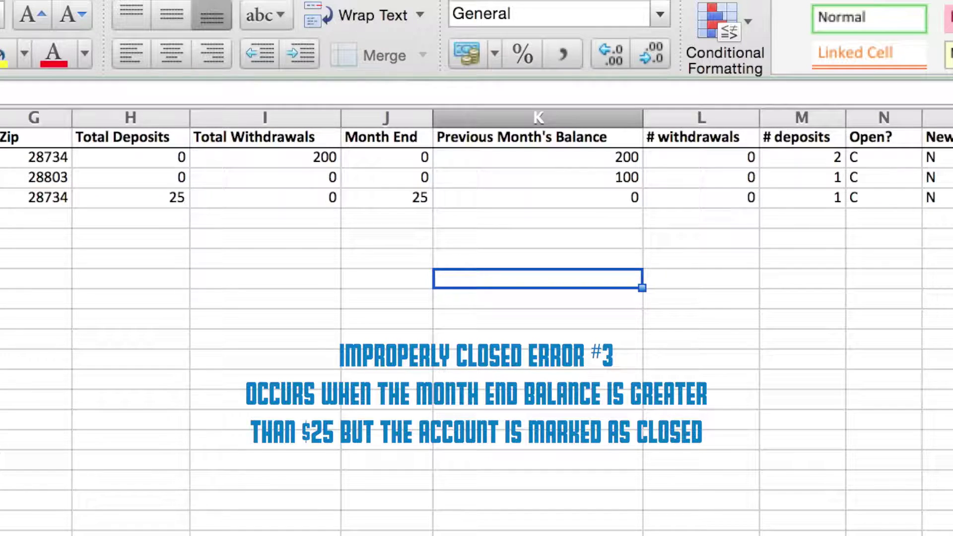
Set the Month End balance of the closed Mar record in row 4 to 0 and its Total Withdrawals to 25
click(3, 197)
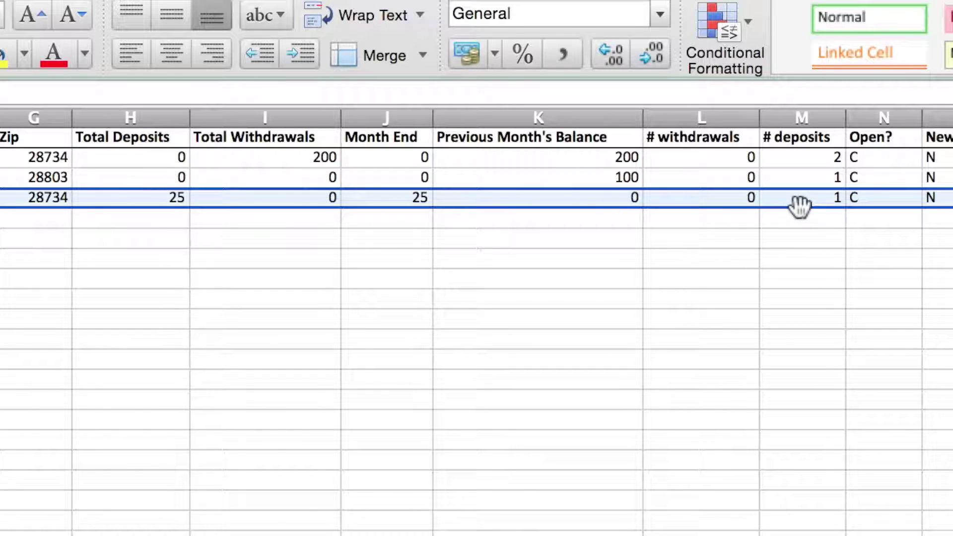
click(380, 197)
text(0)
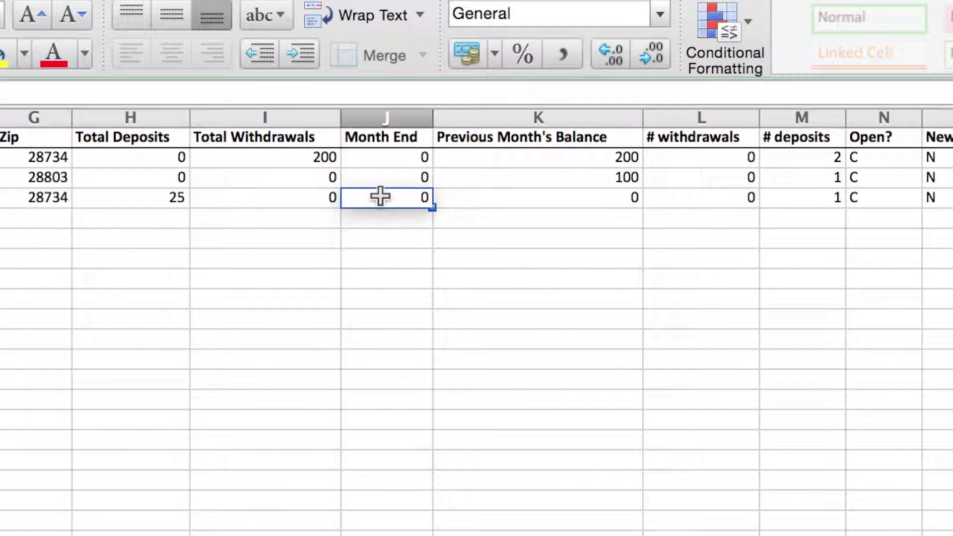
click(508, 281)
click(304, 199)
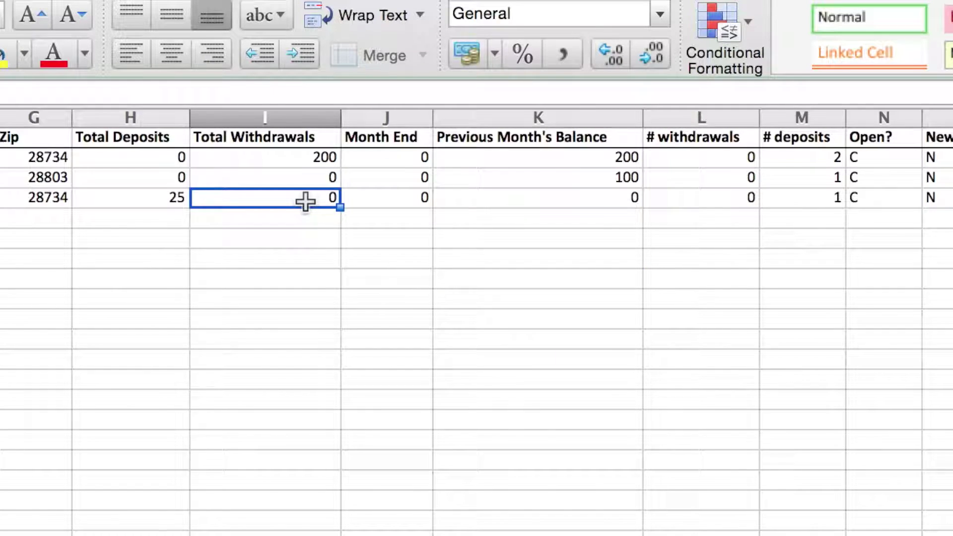
text(25)
click(637, 319)
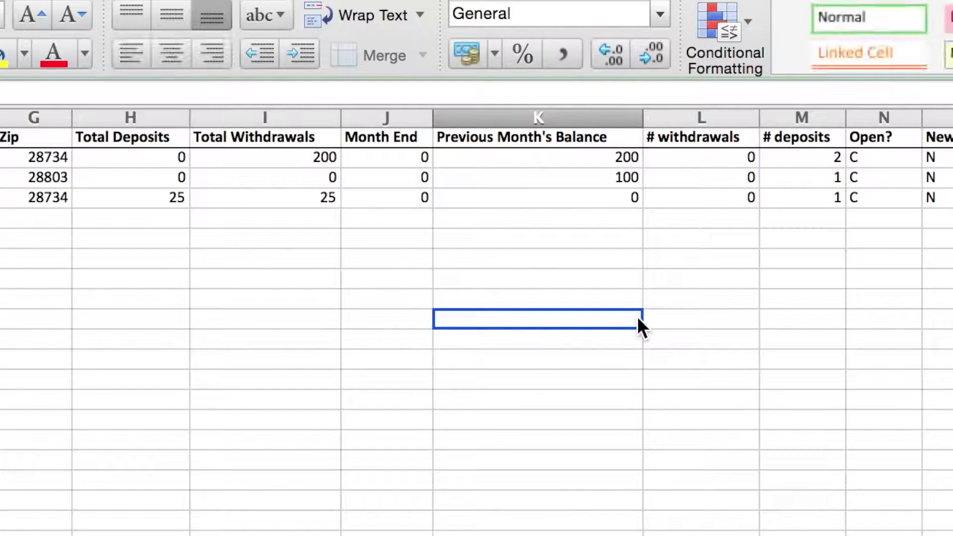
Trace the Dashboard's Feb Between-Month Problem to the flagged Feb record in row 4 and inspect its Previous Month's Balance
click(139, 521)
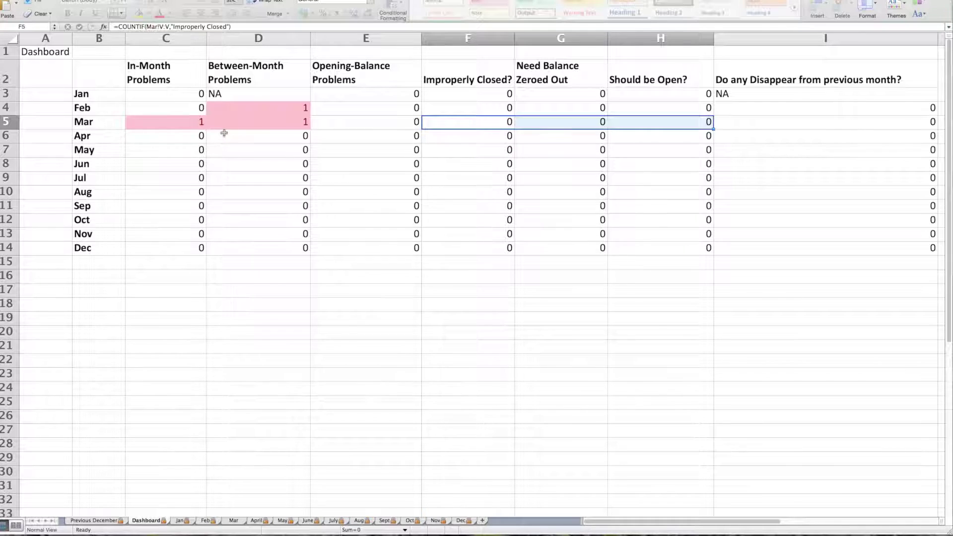
click(206, 521)
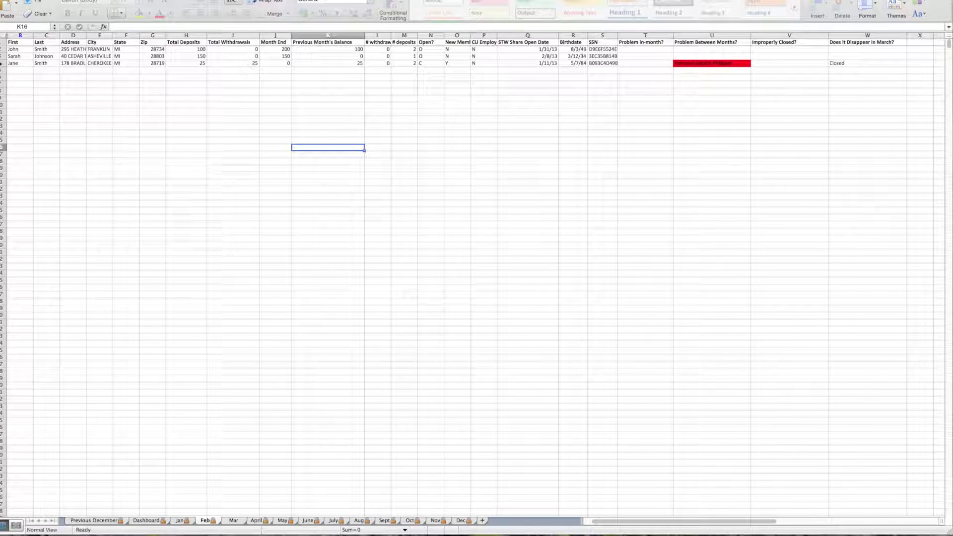
click(1, 63)
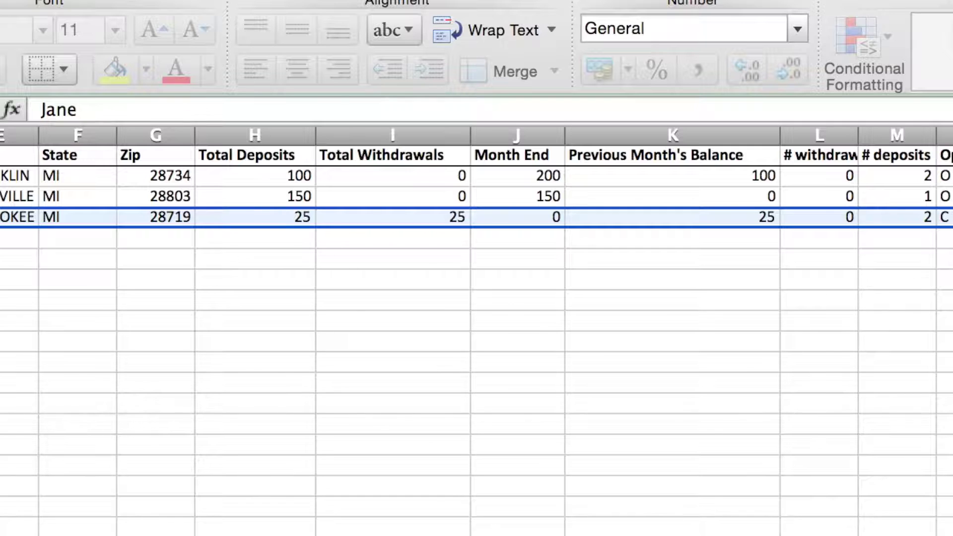
click(680, 218)
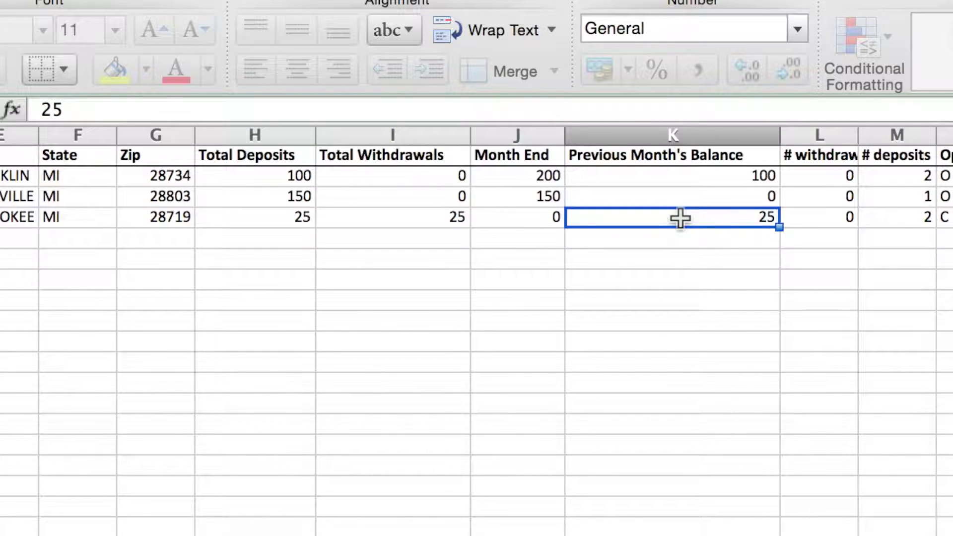
Set the Feb record in row 4 to a Previous Month's Balance of 50, with Total Deposits and Total Withdrawals both 0
text(50)
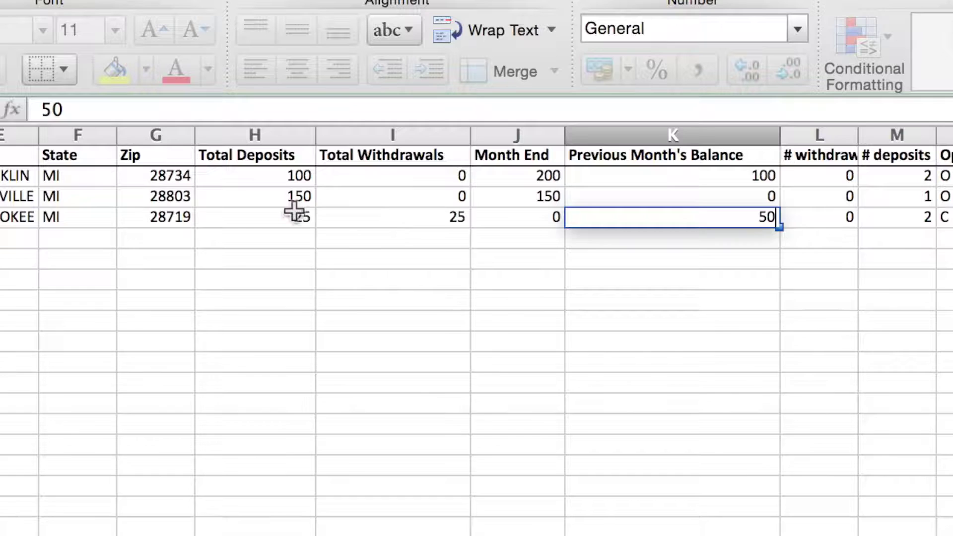
click(293, 215)
text(0)
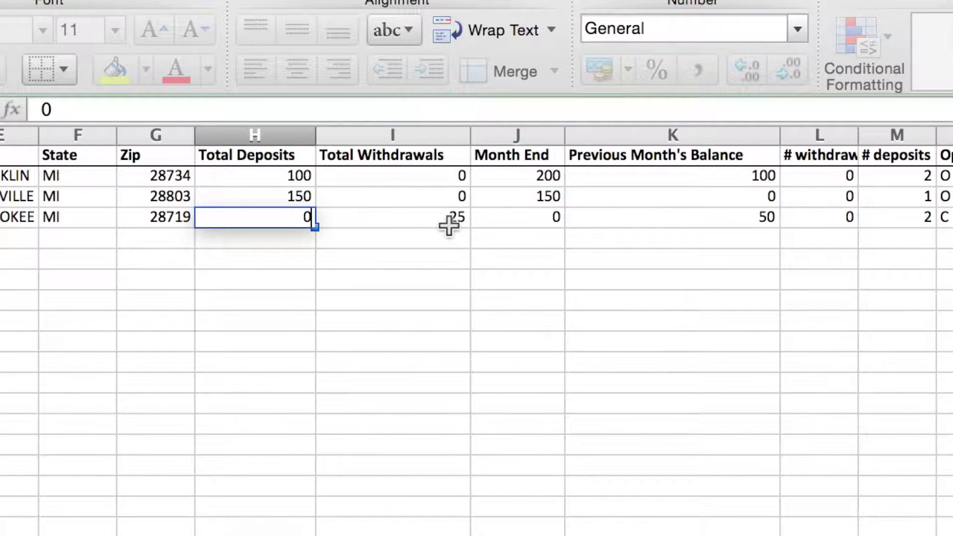
click(442, 224)
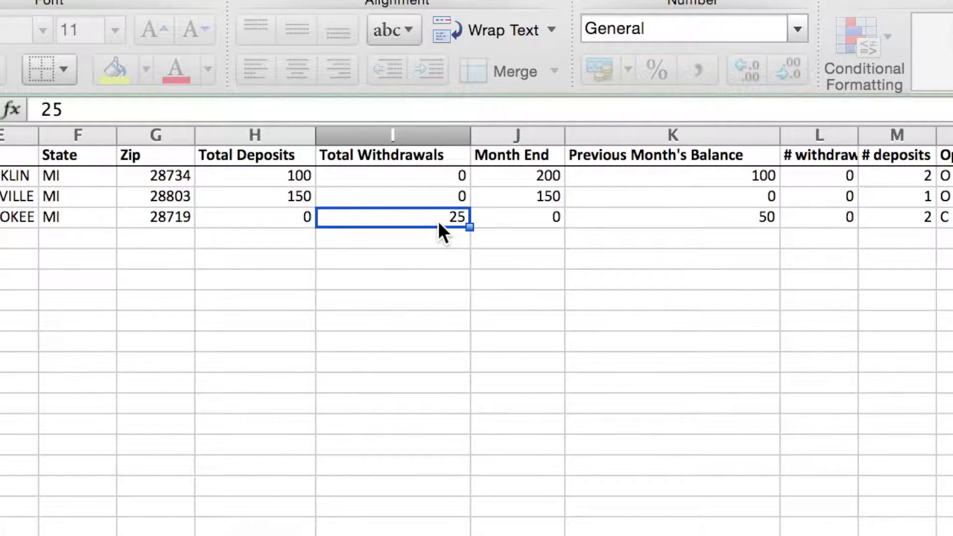
text(0)
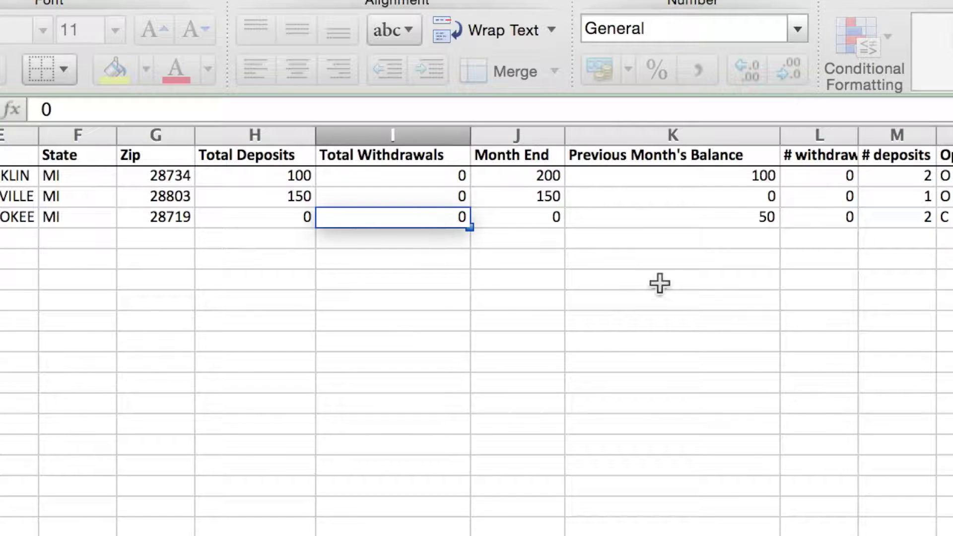
click(734, 305)
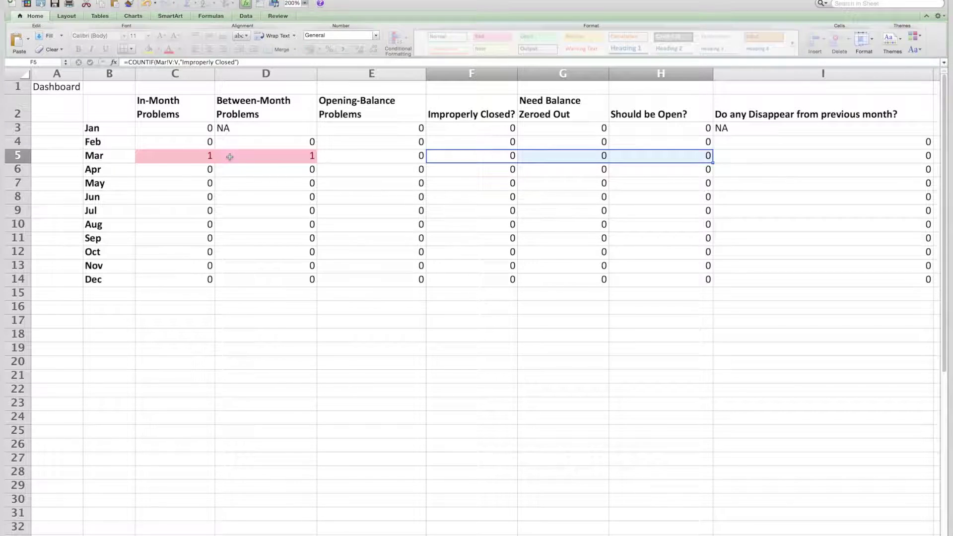
Check the flagged Mar record in row 3 against its Feb record and set its Mar Previous Month's Balance to 150
key(ctrl+Page_Down)
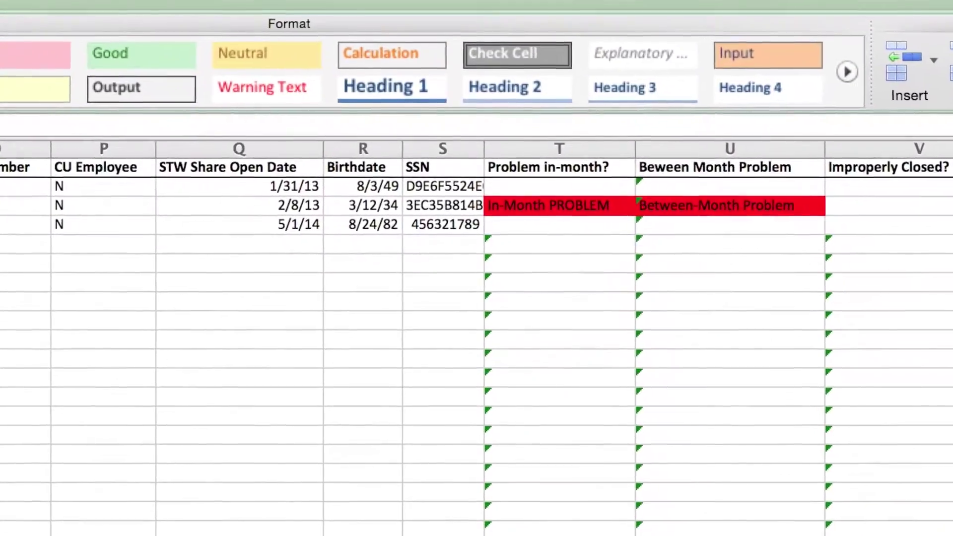
click(25, 205)
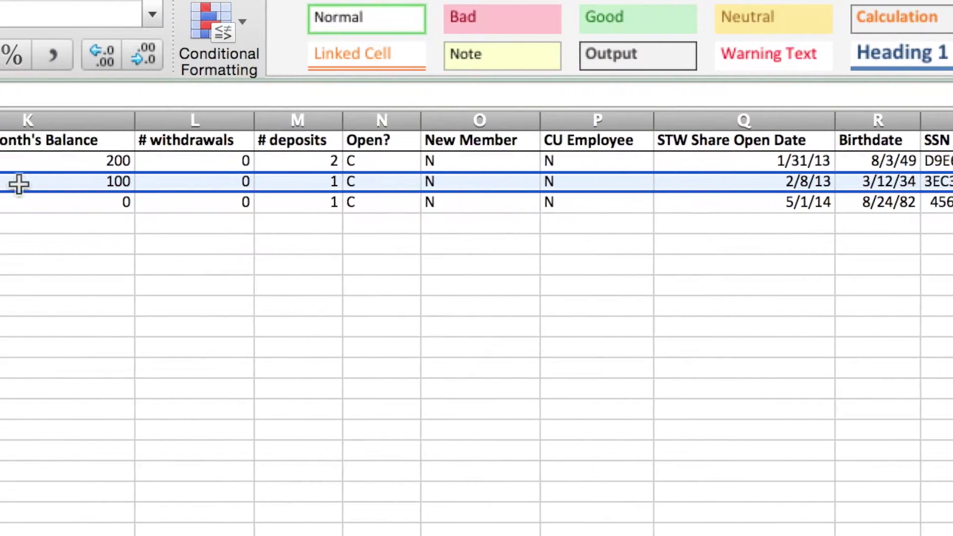
click(21, 183)
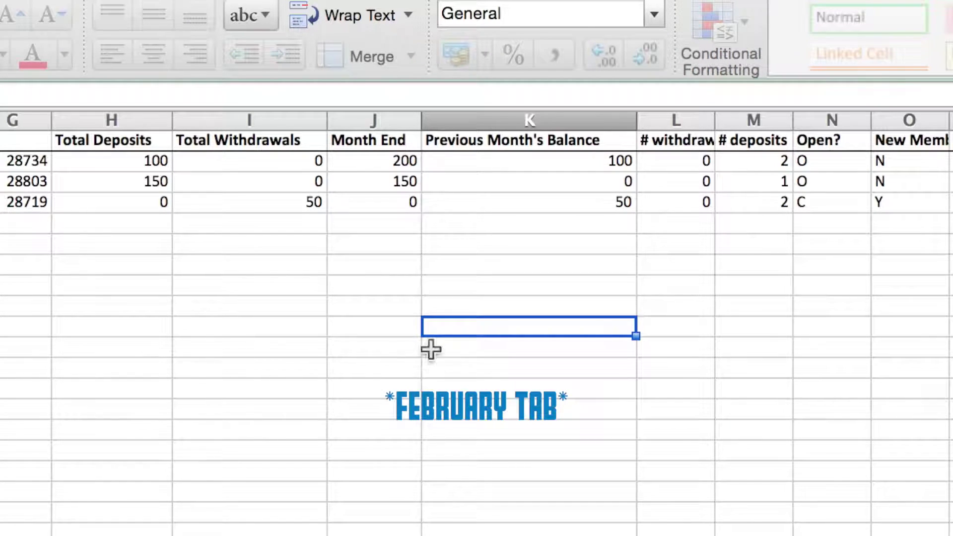
click(372, 185)
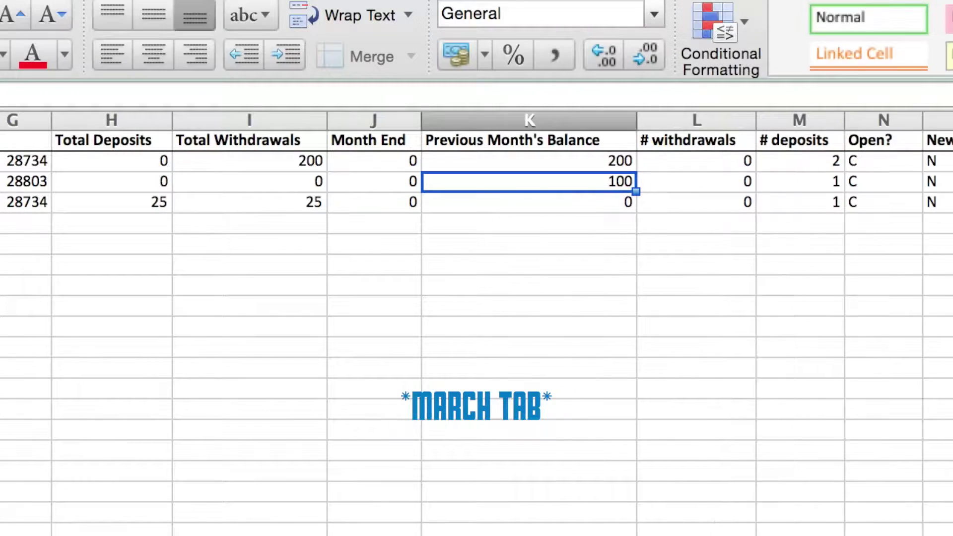
text(150)
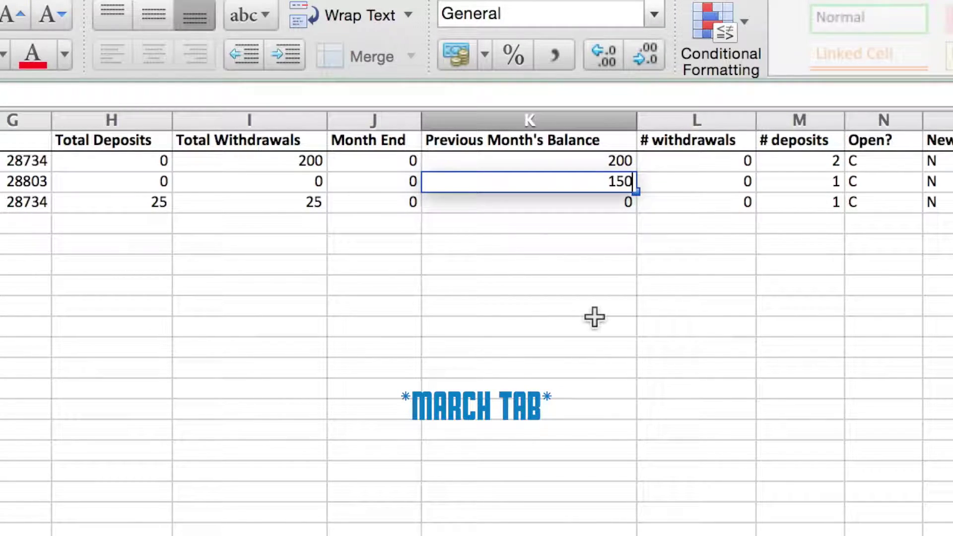
key(Return)
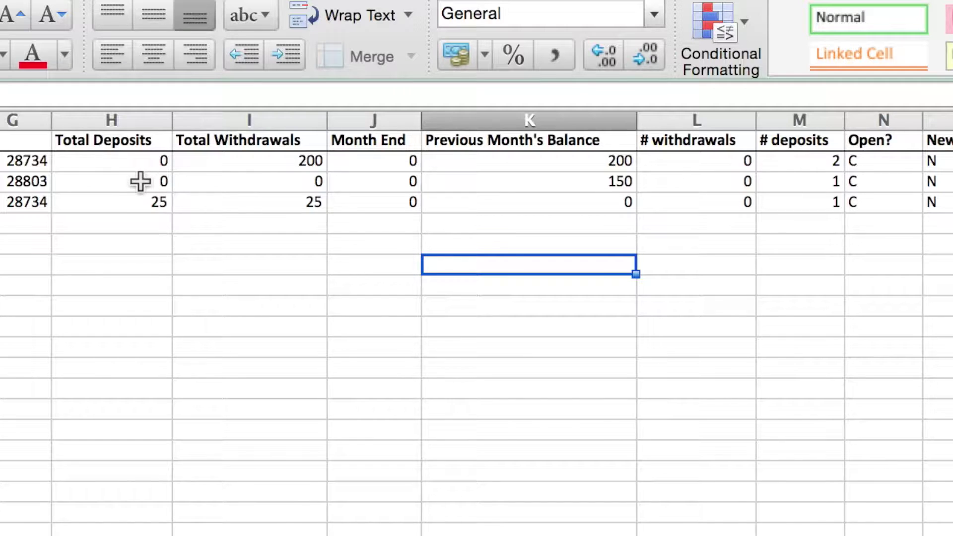
Set the Mar record in row 3 to a Month End balance of 150 and an Open? status of O
click(370, 181)
text(150)
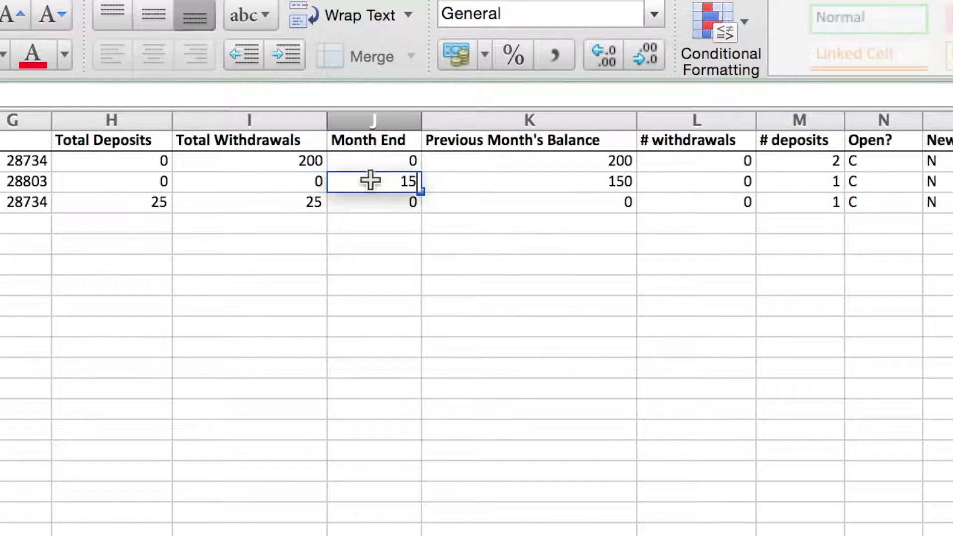
click(551, 381)
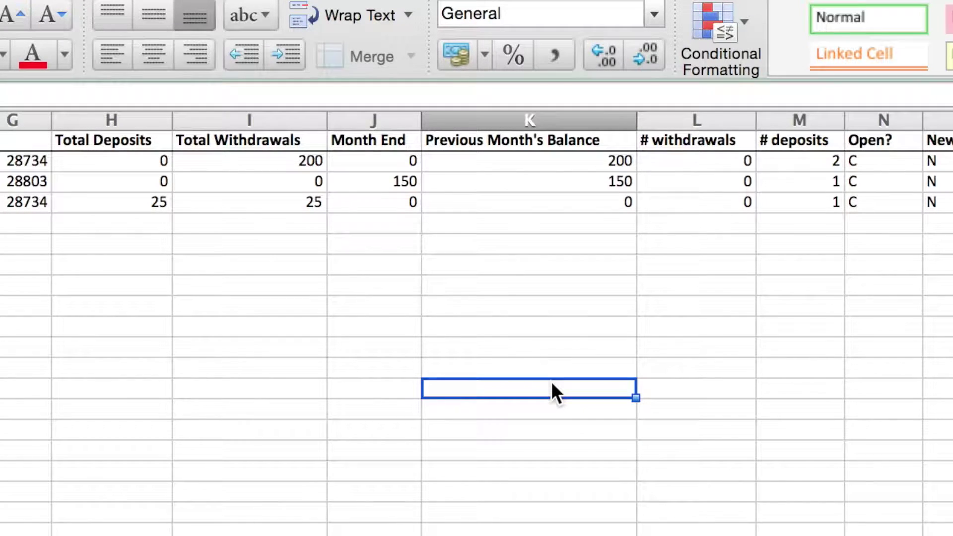
click(863, 181)
text(O)
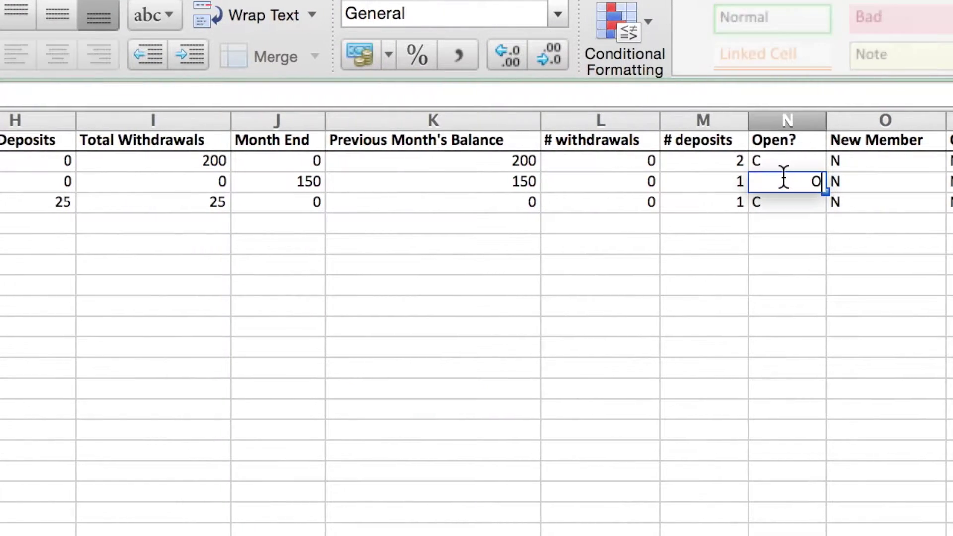
click(852, 456)
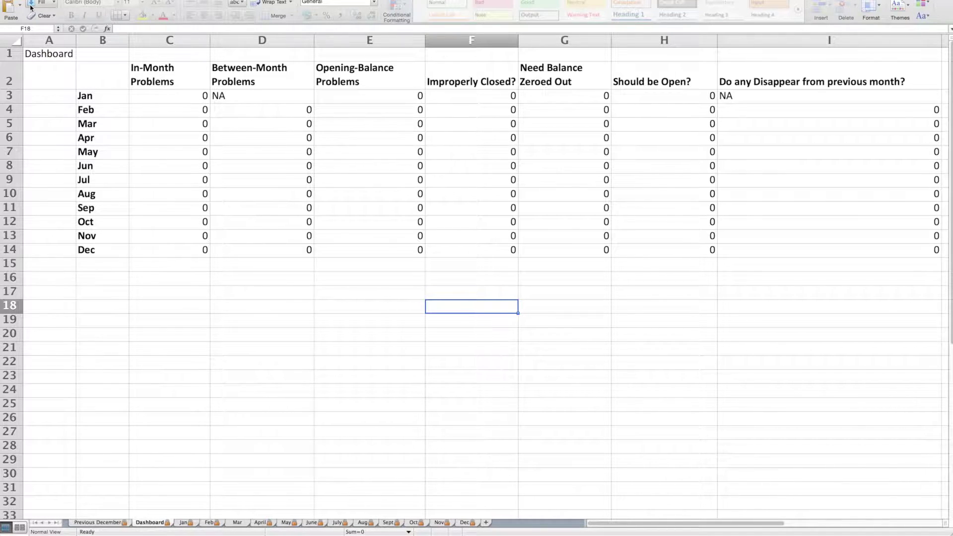
click(50, 1)
click(65, 17)
click(630, 351)
Select the account records in rows 2 to 4 of the Mar sheet, from the First column through SSN
click(237, 523)
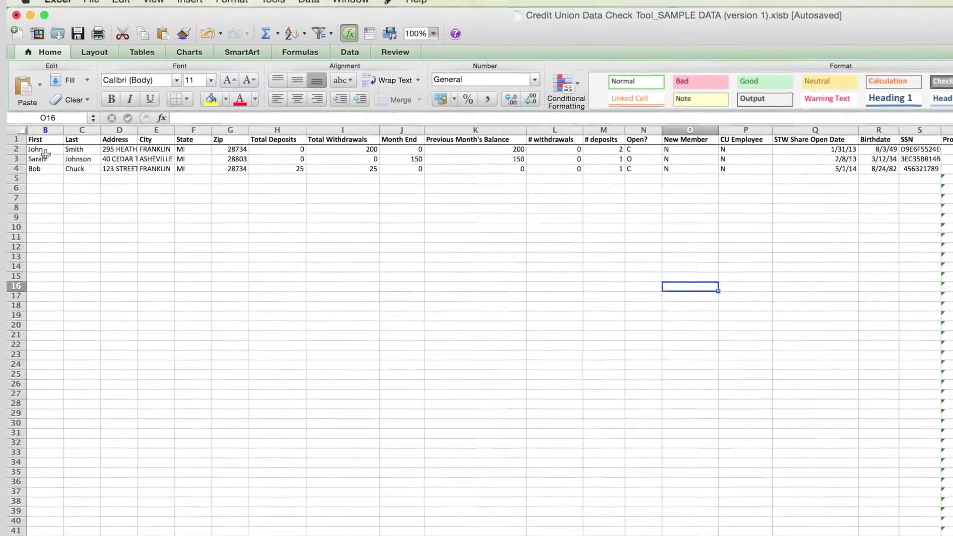
drag(44, 152, 919, 165)
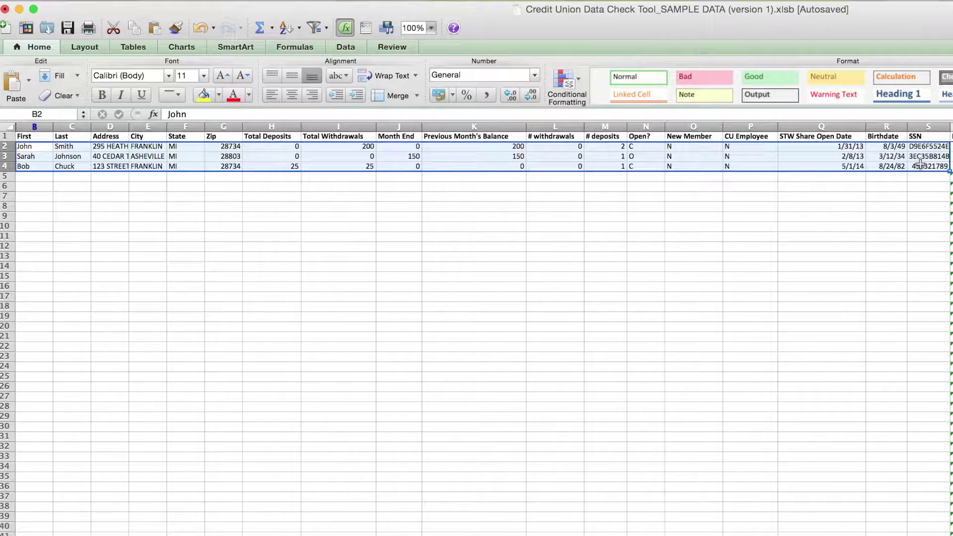